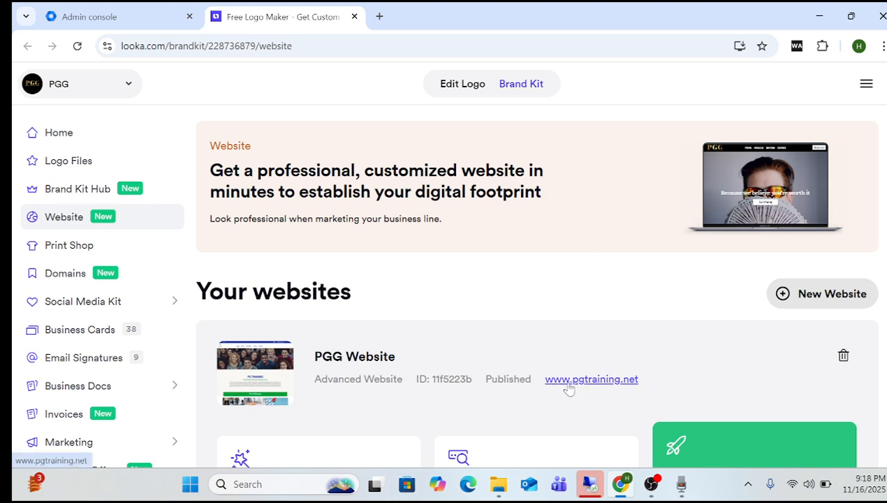
pyautogui.click(609, 388)
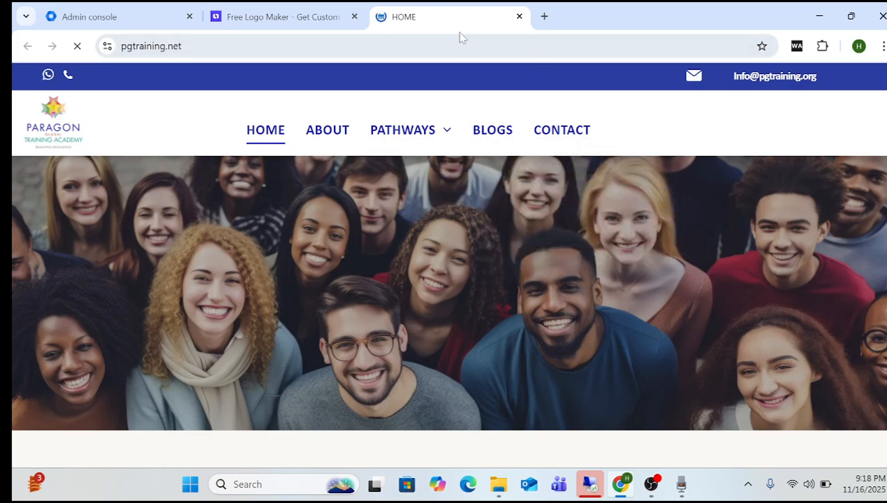
pyautogui.click(519, 16)
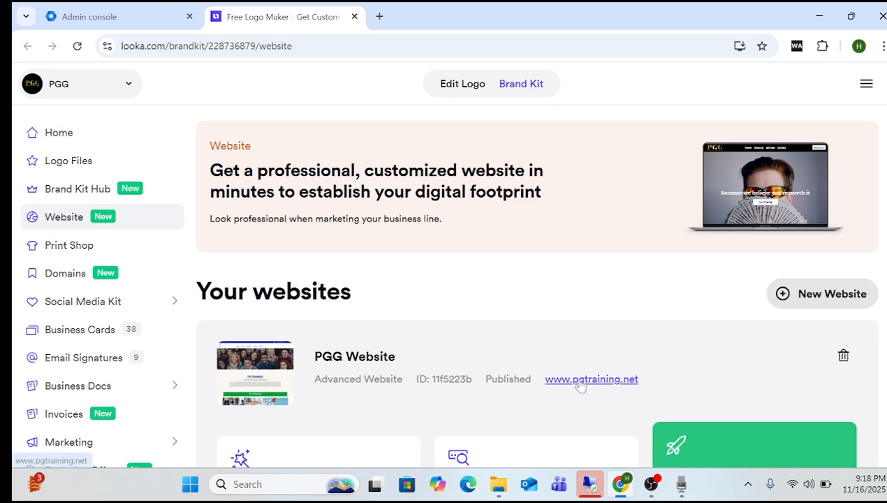
pyautogui.click(133, 20)
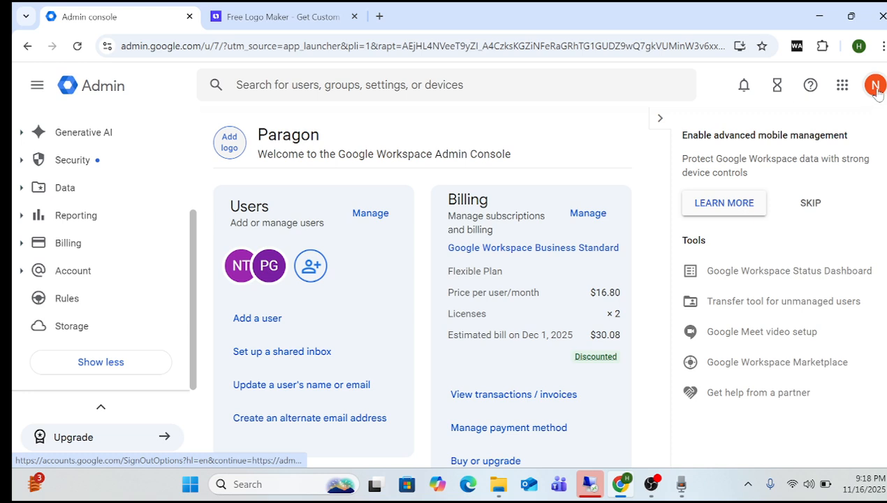
pyautogui.click(845, 87)
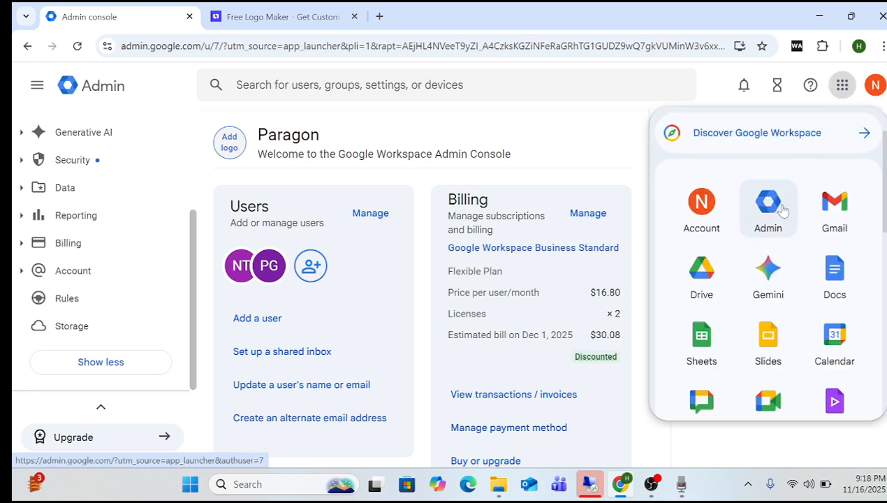
pyautogui.click(526, 127)
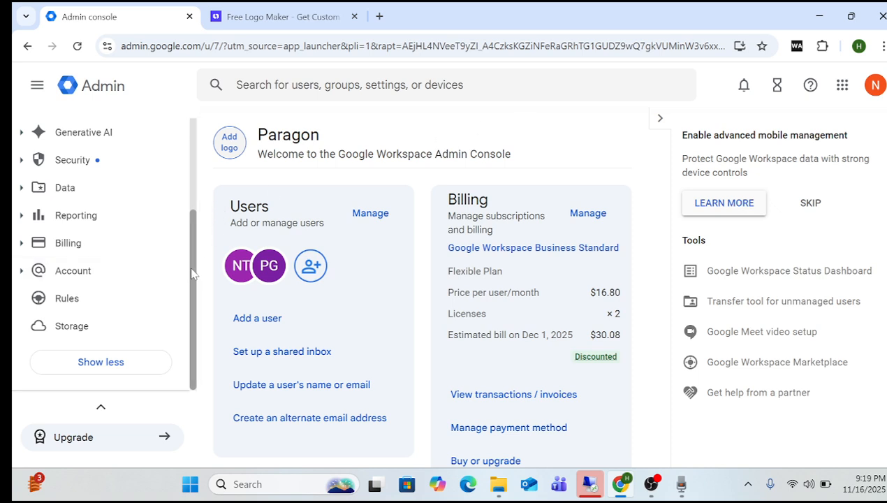
# Expand Account > Domains in the sidebar and go to Manage domains.
pyautogui.click(21, 271)
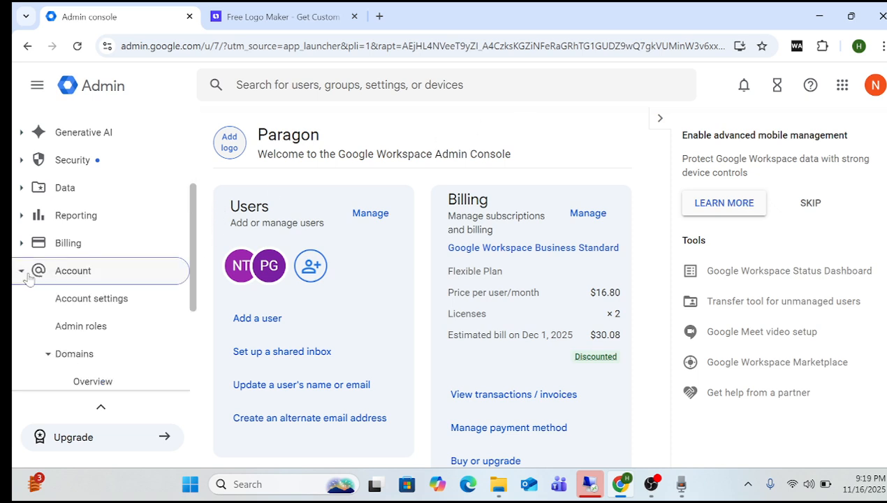
pyautogui.click(47, 353)
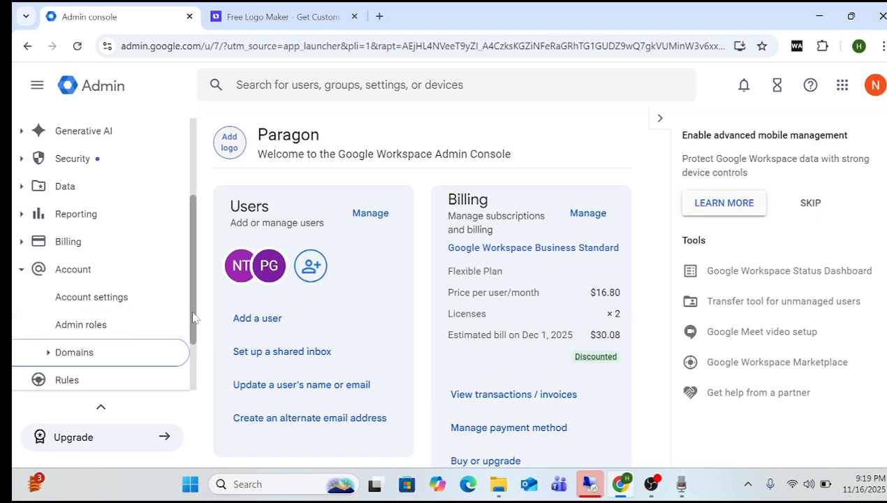
pyautogui.scroll(-2, 137, 339)
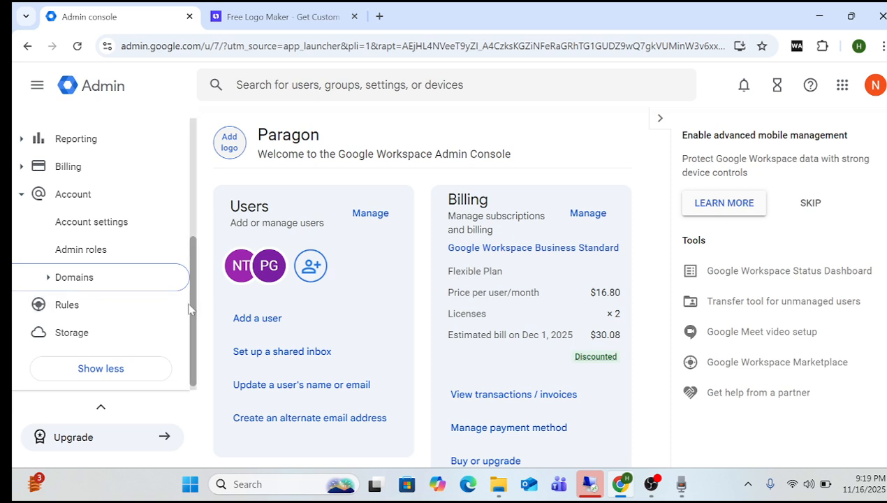
pyautogui.click(48, 279)
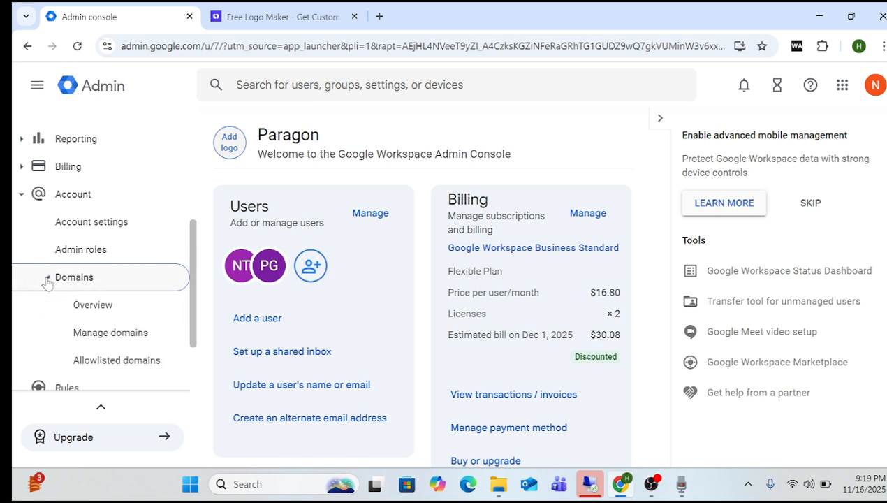
pyautogui.click(132, 339)
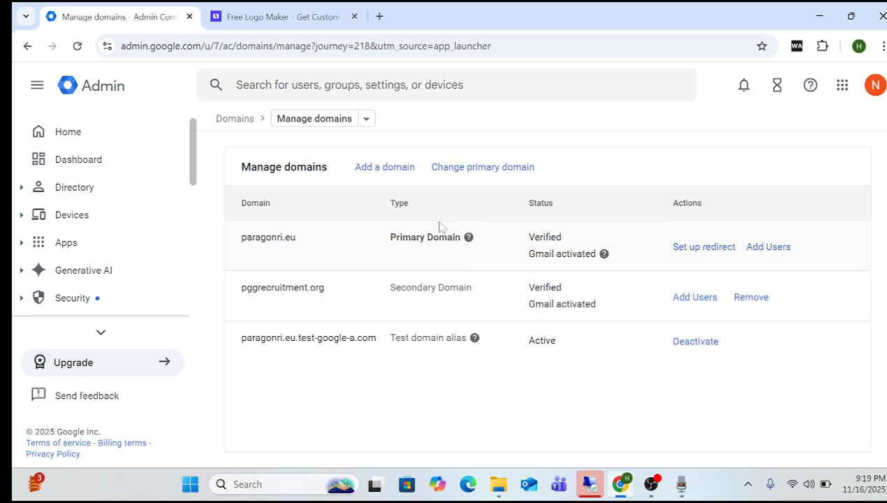
pyautogui.click(382, 169)
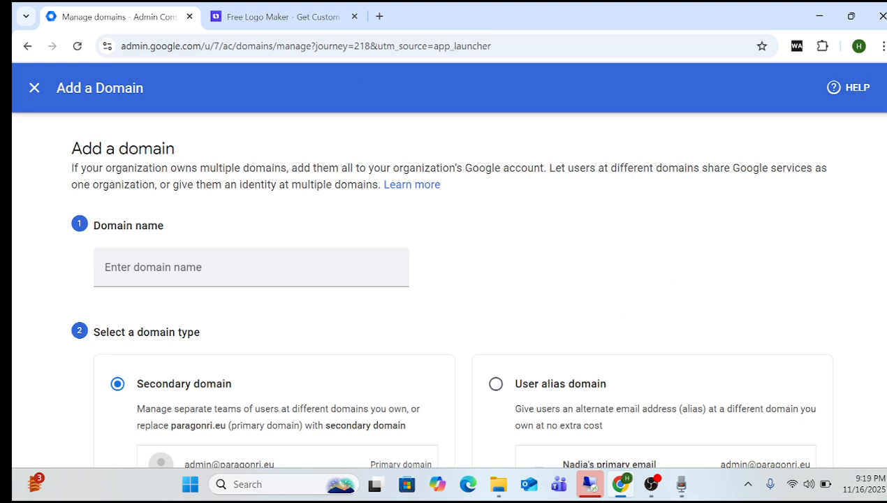
pyautogui.click(300, 18)
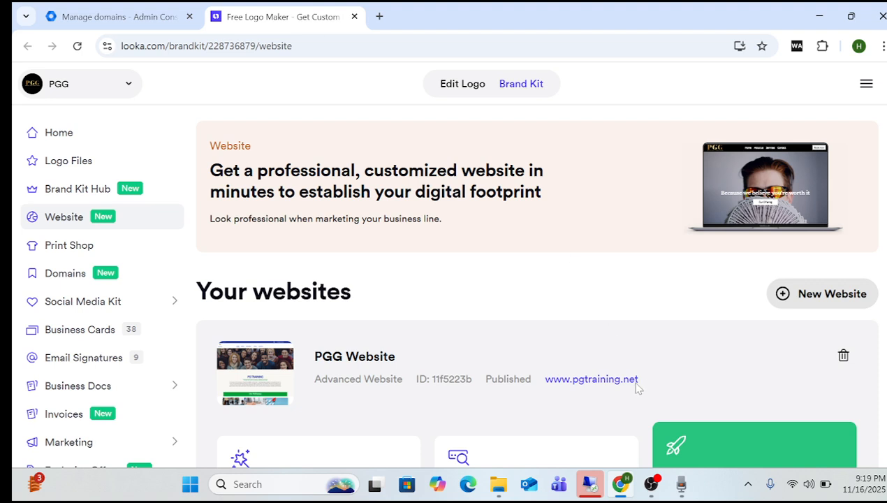
pyautogui.moveTo(637, 389); pyautogui.dragTo(548, 377)
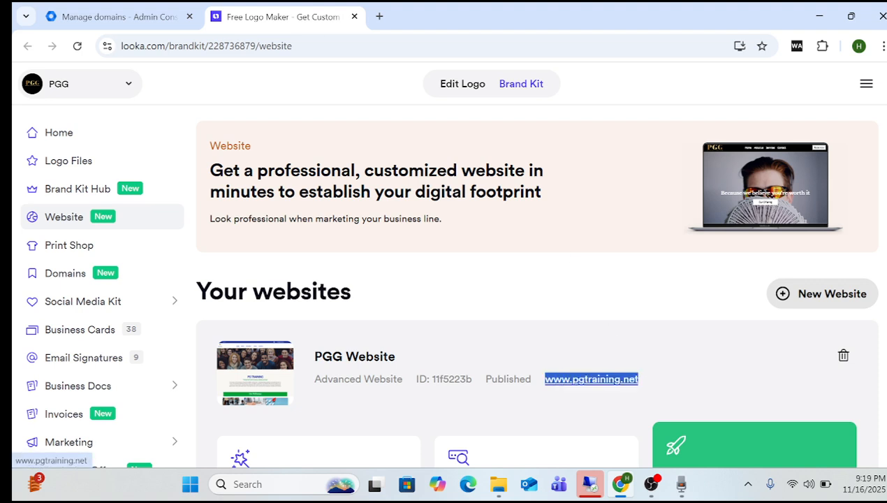
pyautogui.rightClick(570, 384)
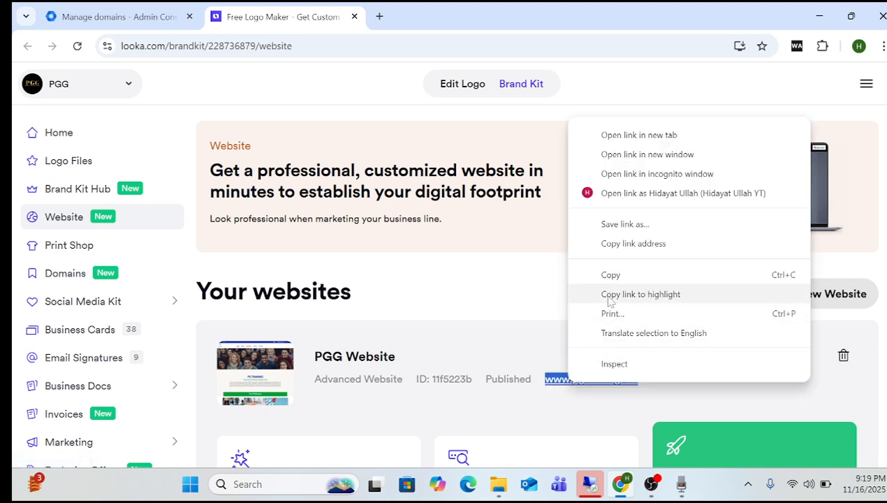
pyautogui.click(610, 275)
pyautogui.click(112, 16)
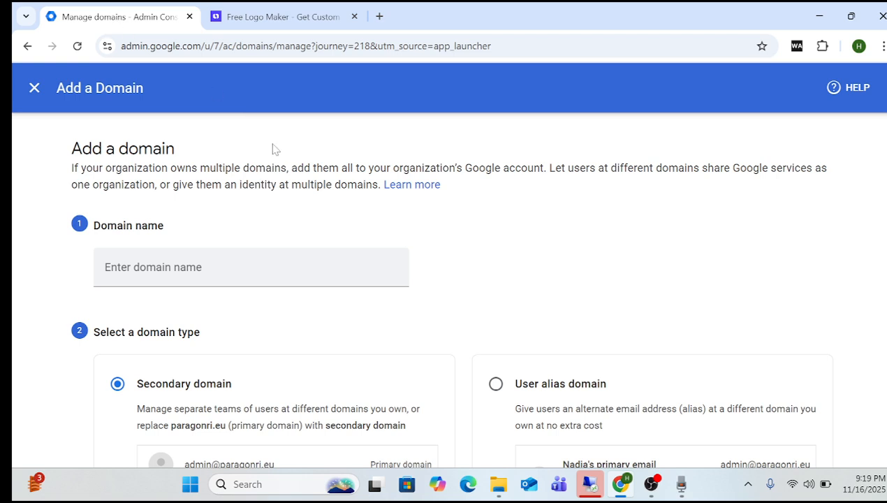
pyautogui.click(167, 267)
pyautogui.rightClick(168, 267)
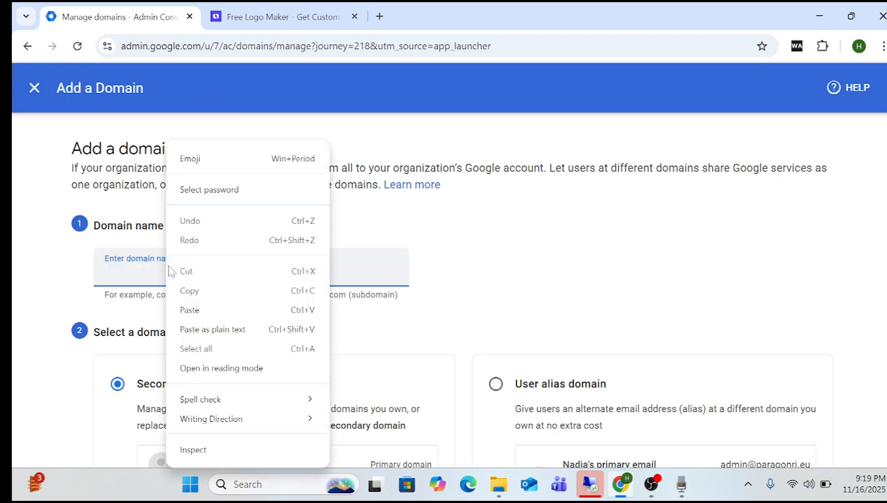
pyautogui.click(190, 310)
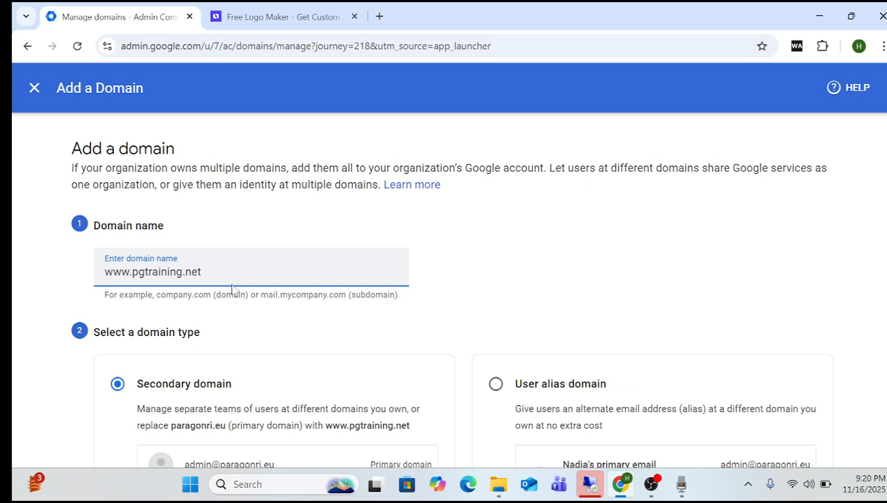
pyautogui.press('BackSpace')
pyautogui.press('BackSpace')
pyautogui.press('BackSpace')
pyautogui.press('BackSpace')
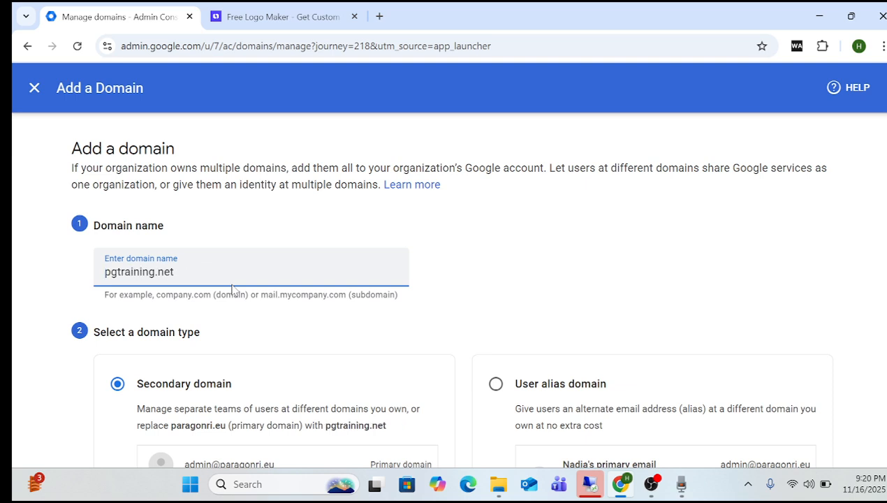
pyautogui.click(290, 319)
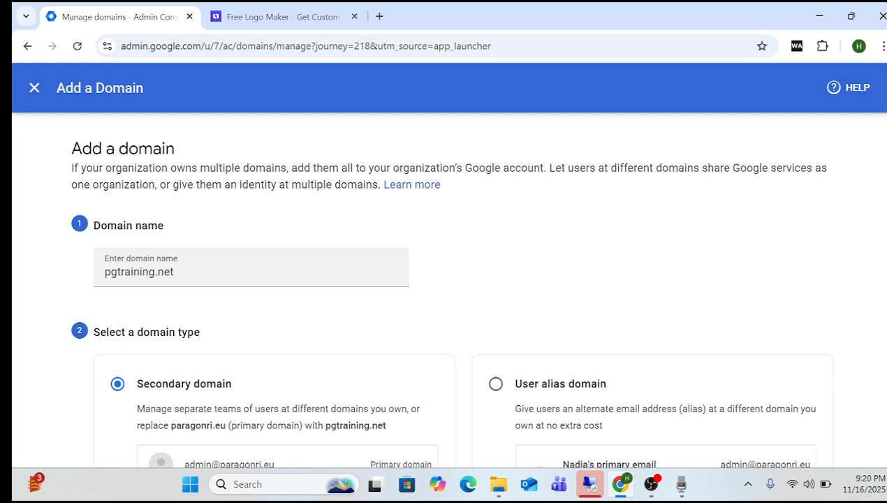
# Review the form and add pgtraining.net as a secondary domain, starting verification.
pyautogui.scroll(-2, 447, 290)
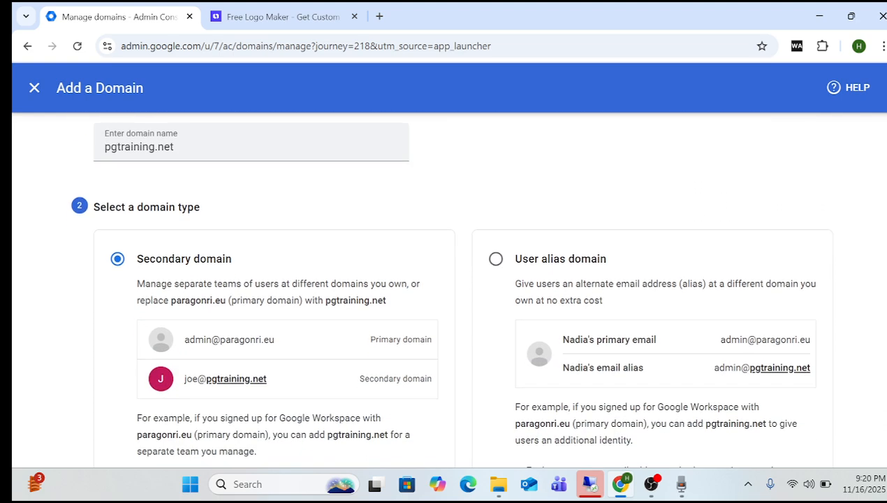
pyautogui.scroll(-1, 447, 292)
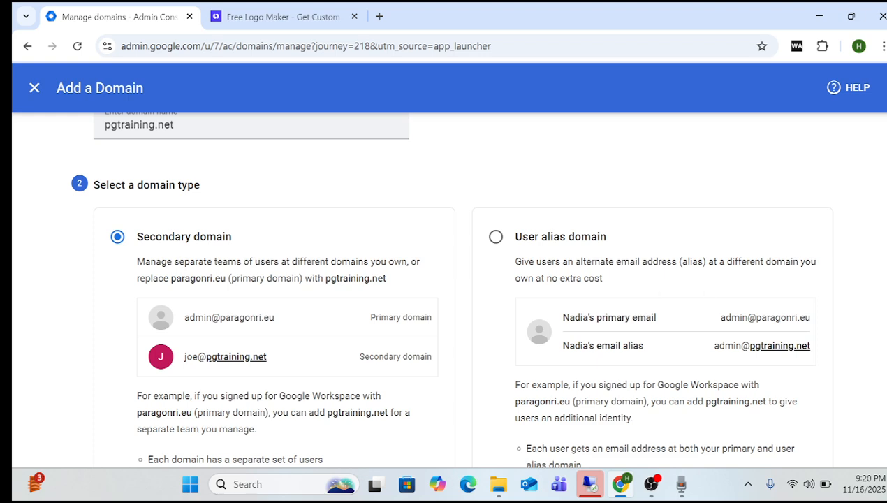
pyautogui.scroll(-3, 447, 290)
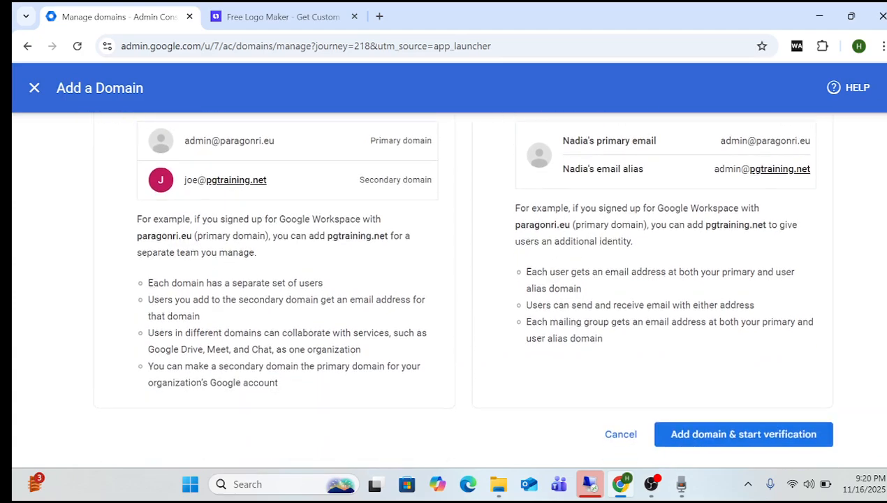
pyautogui.scroll(3, 447, 290)
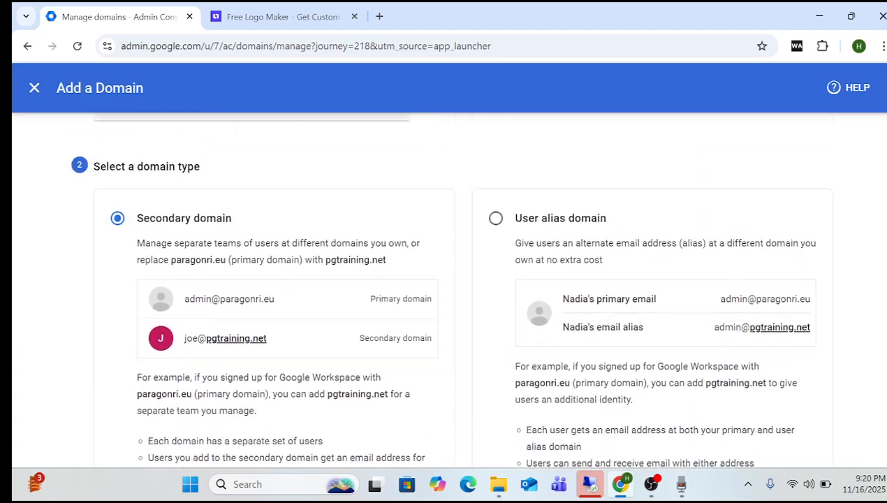
pyautogui.scroll(1, 447, 290)
pyautogui.scroll(1, 447, 289)
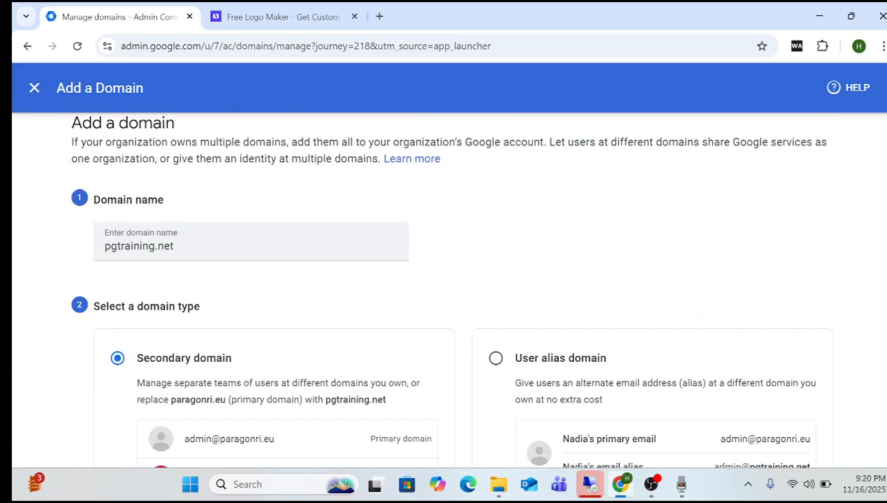
pyautogui.scroll(-5, 447, 290)
pyautogui.scroll(4, 447, 290)
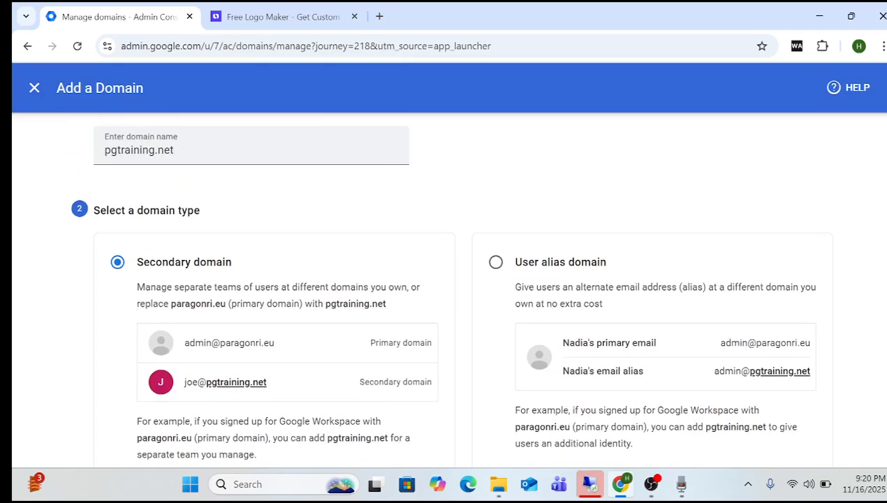
pyautogui.scroll(-3, 447, 290)
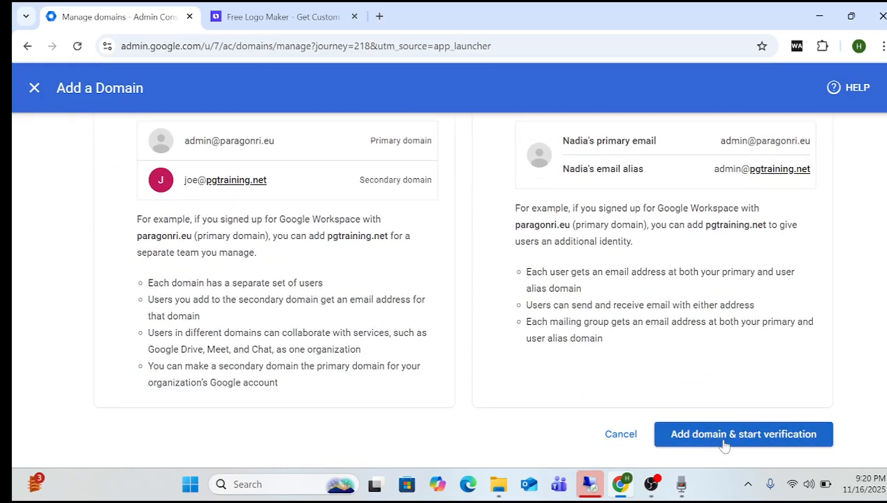
pyautogui.click(724, 444)
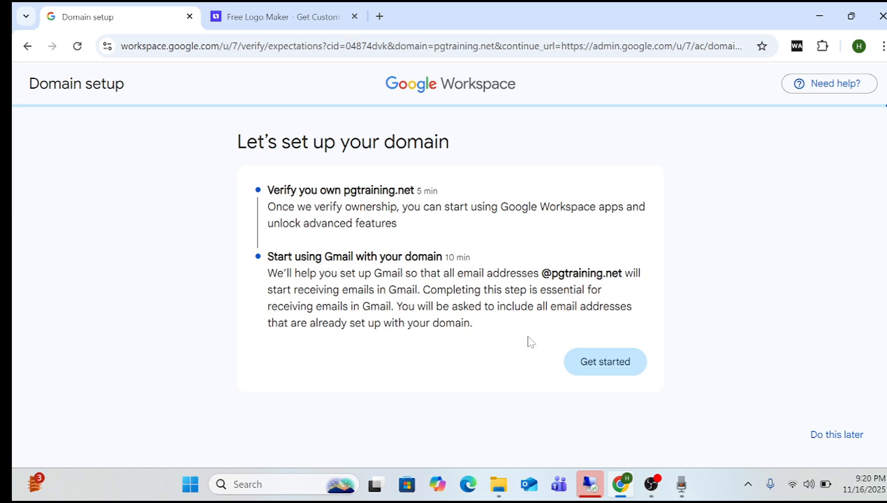
# Begin verification, mark pgtraining.net as using a different domain host, and reach the TXT code.
pyautogui.click(592, 364)
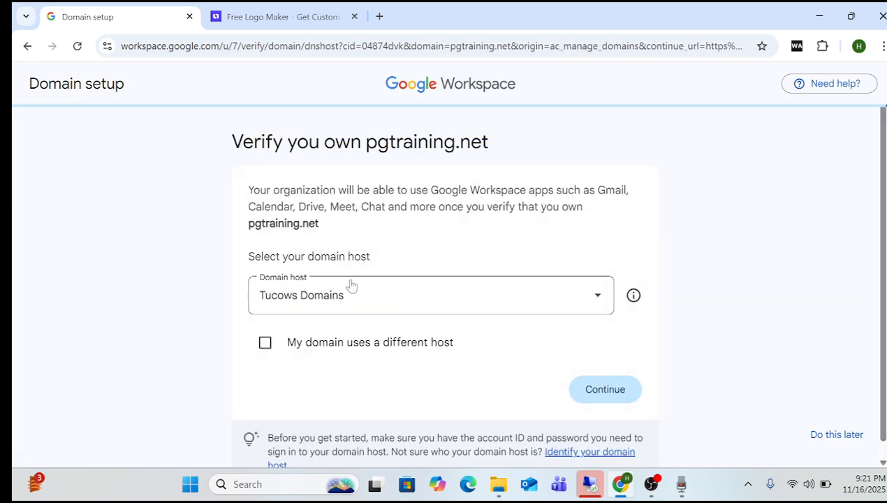
pyautogui.click(591, 301)
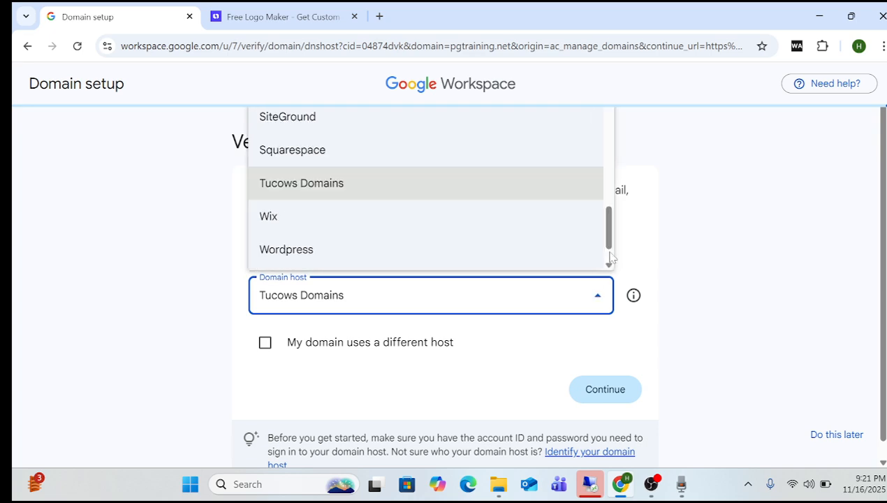
pyautogui.scroll(-1, 609, 227)
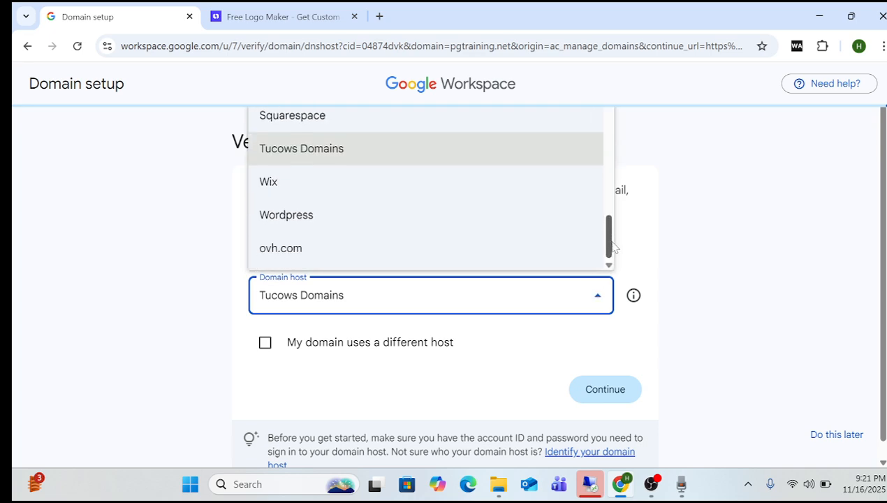
pyautogui.scroll(4, 611, 241)
pyautogui.moveTo(612, 200); pyautogui.dragTo(612, 113)
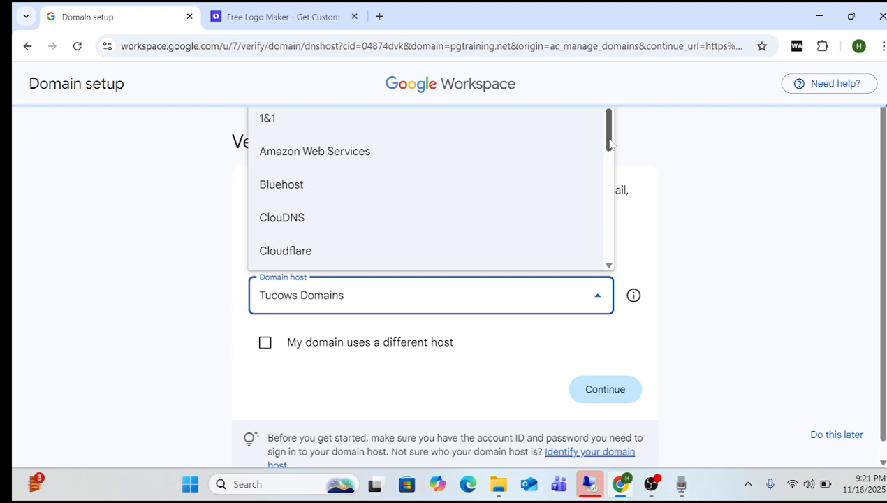
pyautogui.moveTo(609, 143); pyautogui.dragTo(612, 267)
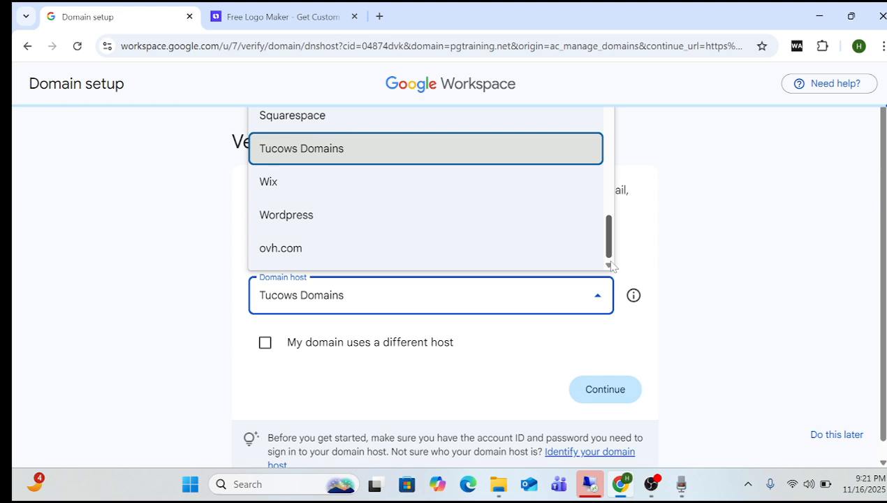
pyautogui.click(703, 260)
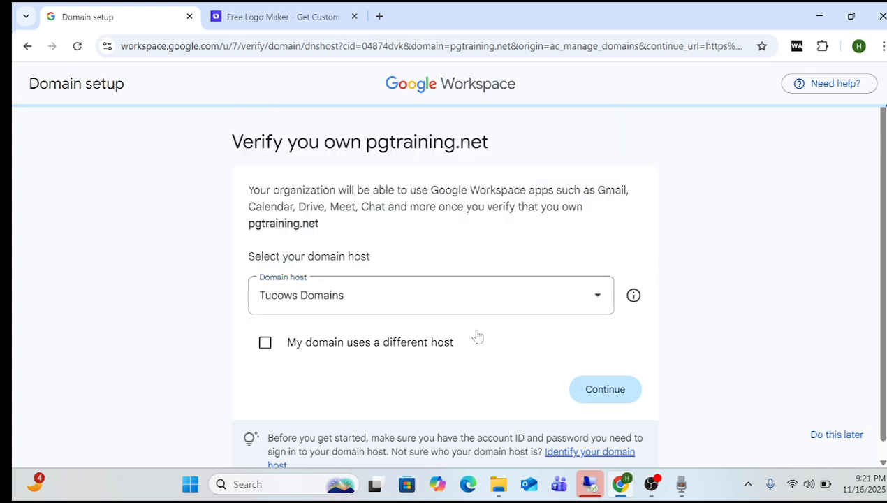
pyautogui.click(264, 343)
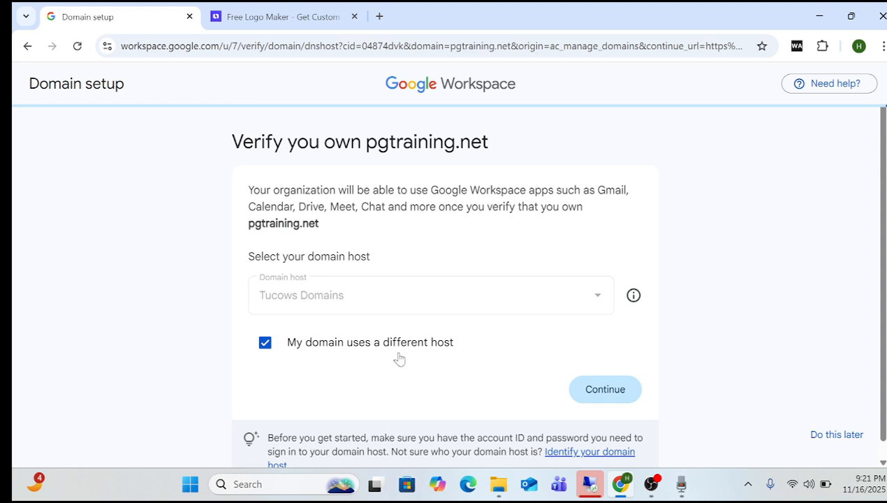
pyautogui.click(617, 398)
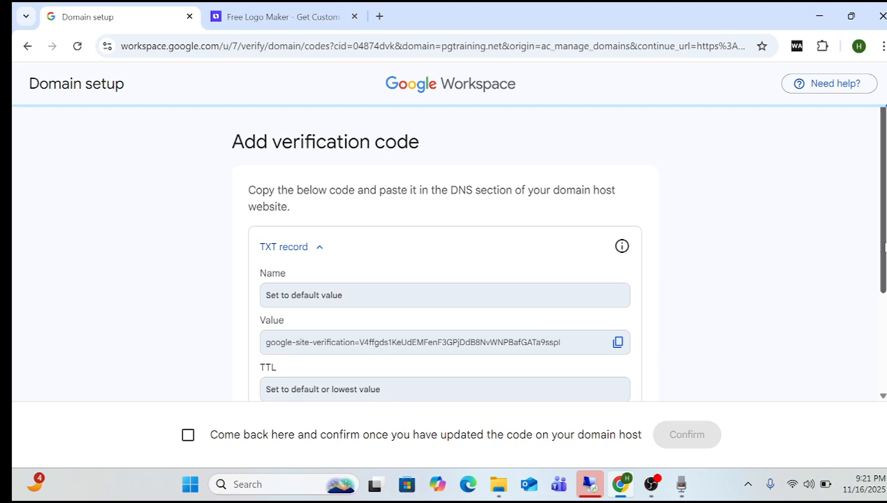
pyautogui.moveTo(884, 248); pyautogui.dragTo(886, 299)
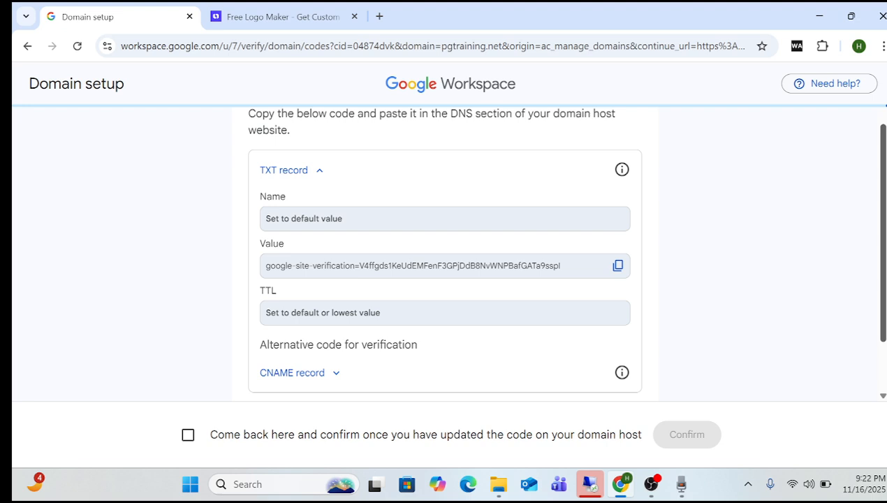
pyautogui.moveTo(885, 299); pyautogui.dragTo(885, 319)
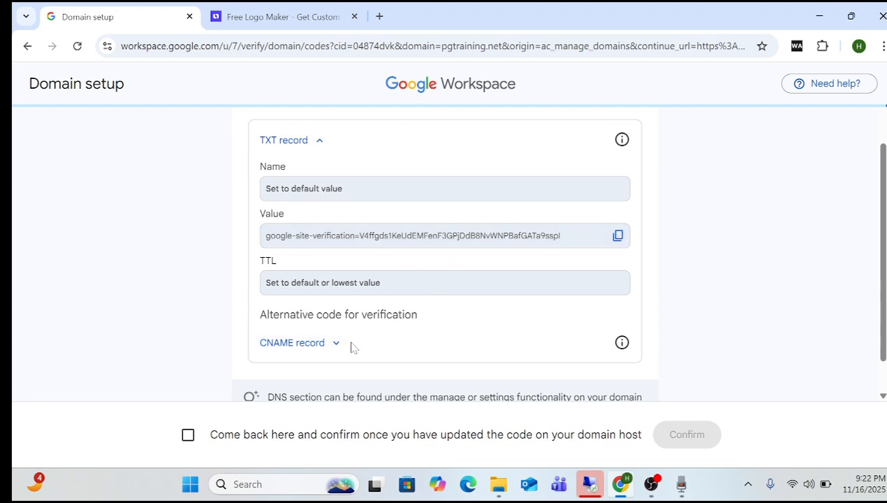
pyautogui.moveTo(879, 292); pyautogui.dragTo(883, 323)
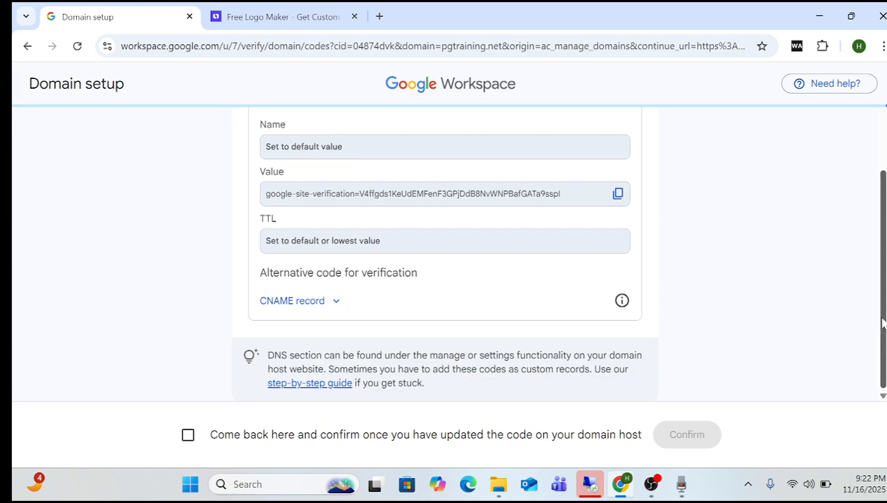
pyautogui.click(338, 307)
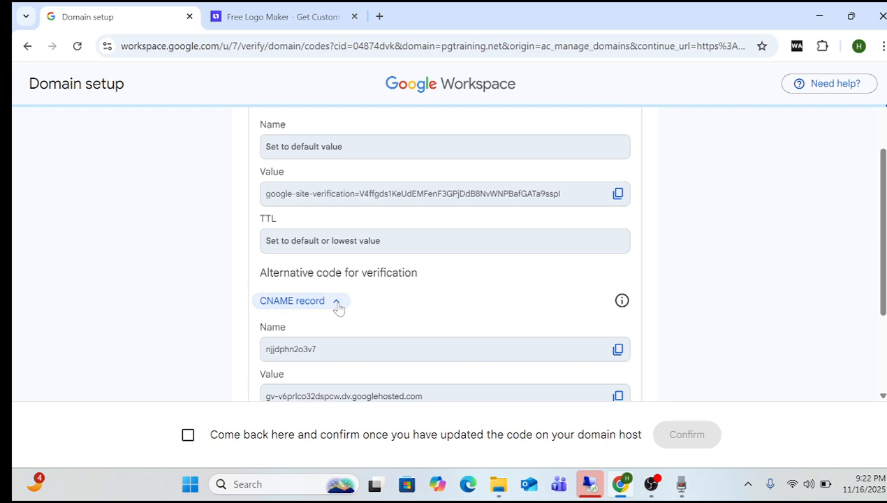
pyautogui.moveTo(875, 266); pyautogui.dragTo(883, 281)
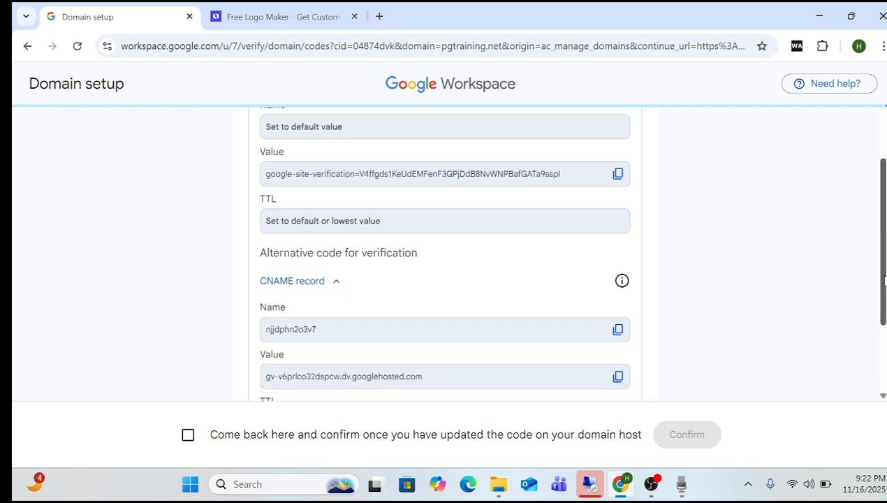
pyautogui.scroll(-1, 885, 281)
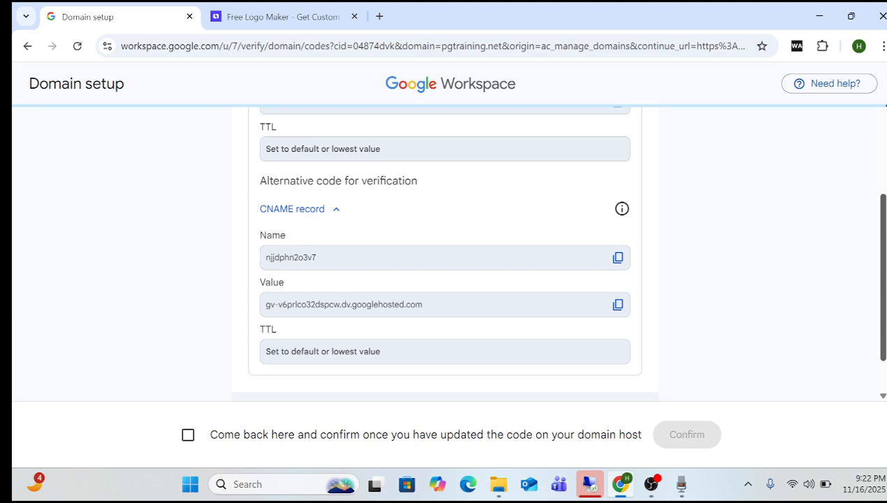
pyautogui.scroll(-1, 555, 256)
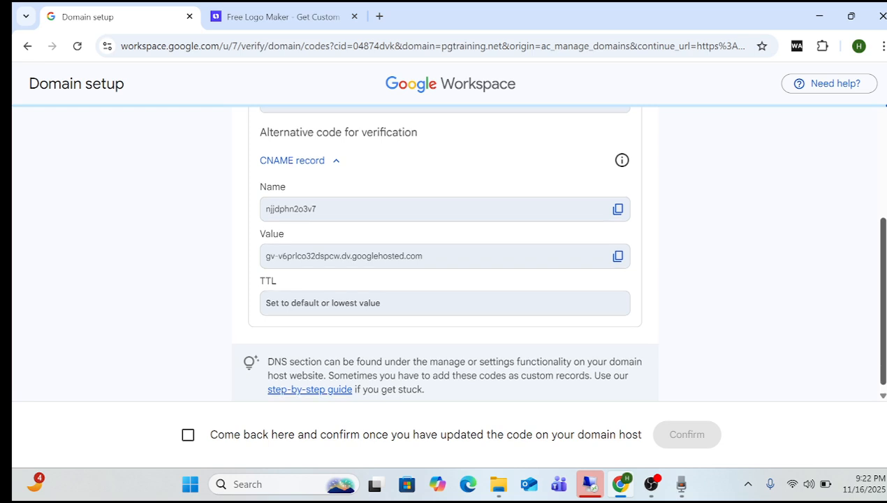
pyautogui.scroll(1, 463, 244)
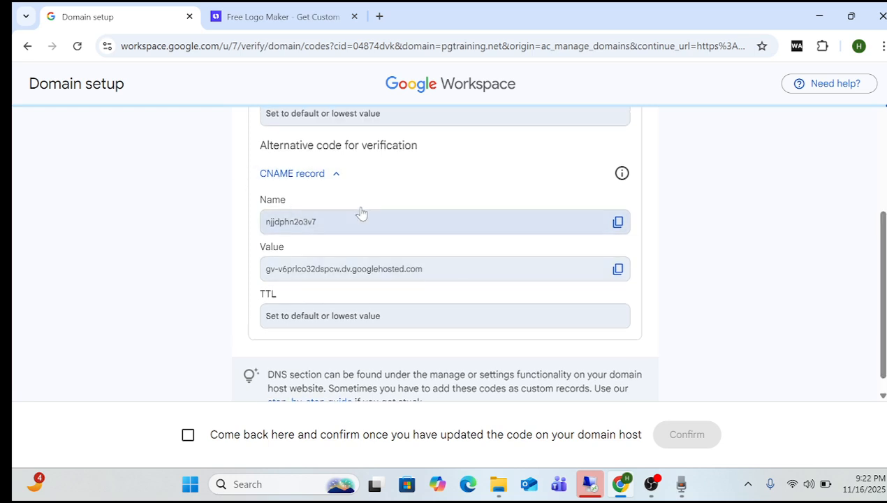
pyautogui.click(336, 175)
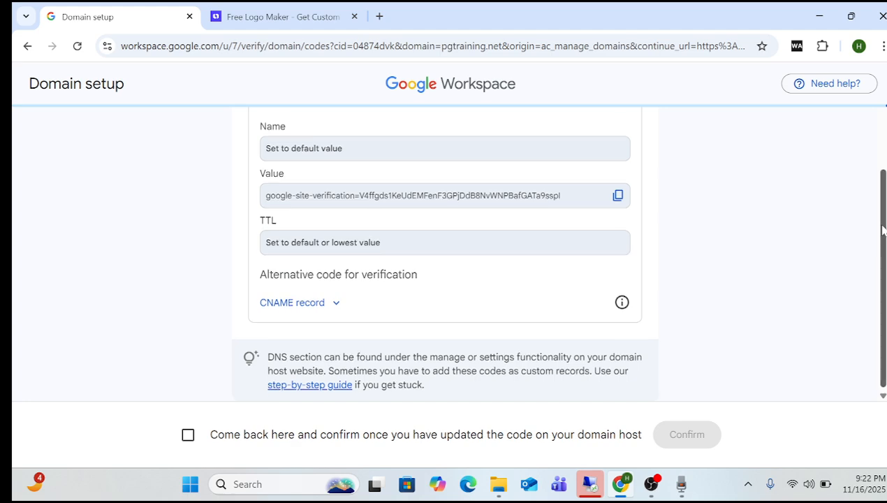
pyautogui.moveTo(882, 230); pyautogui.dragTo(883, 201)
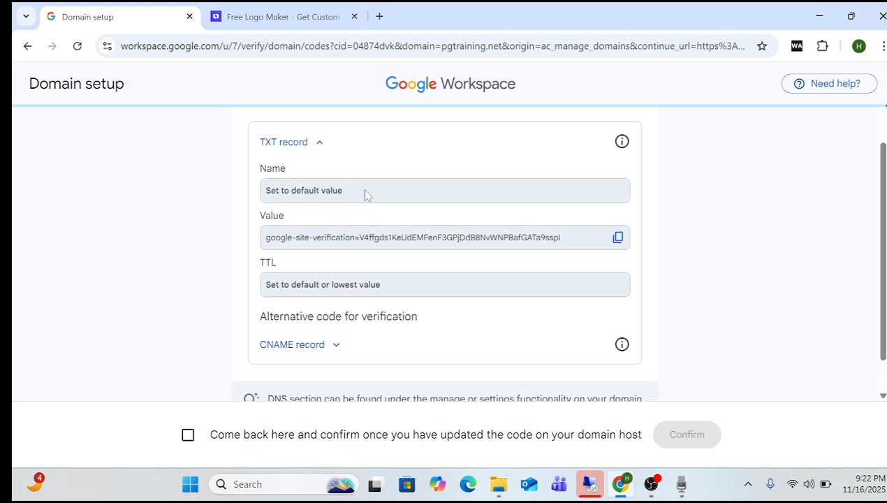
# Browse the PGG brand kit pages in Looka and open its Domains page for pgtraining.net.
pyautogui.click(260, 14)
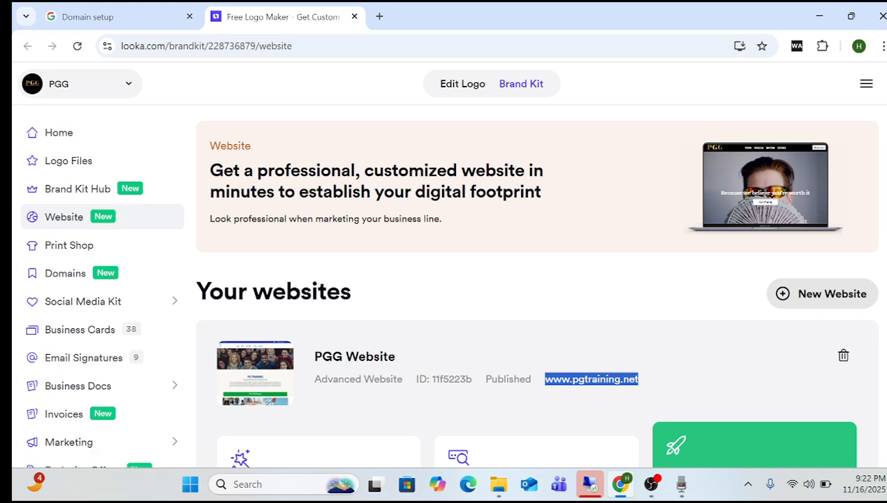
pyautogui.scroll(-4, 536, 287)
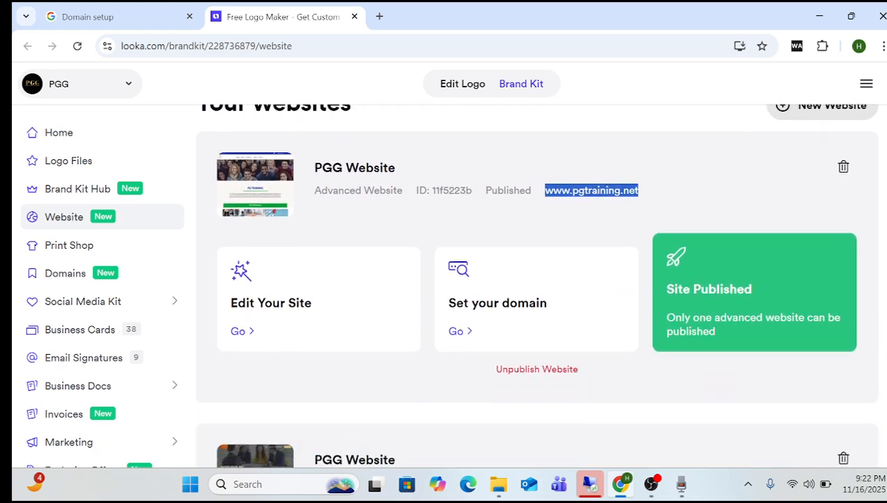
pyautogui.scroll(4, 537, 286)
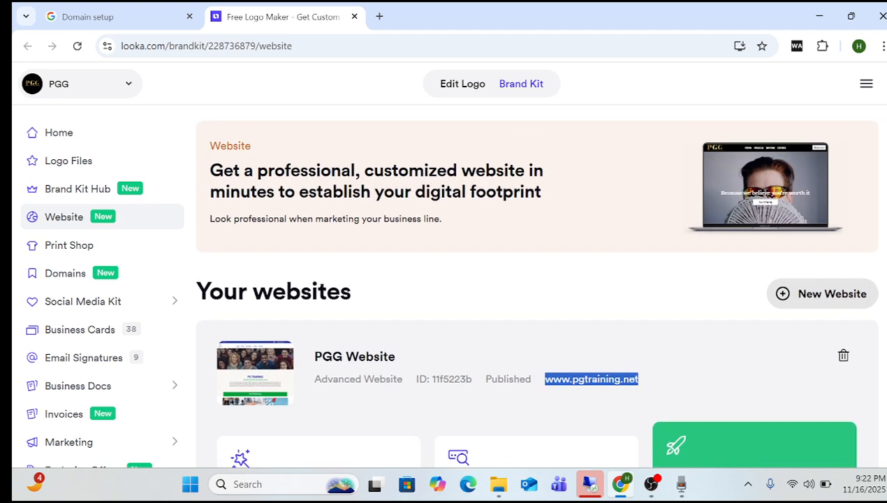
pyautogui.click(71, 141)
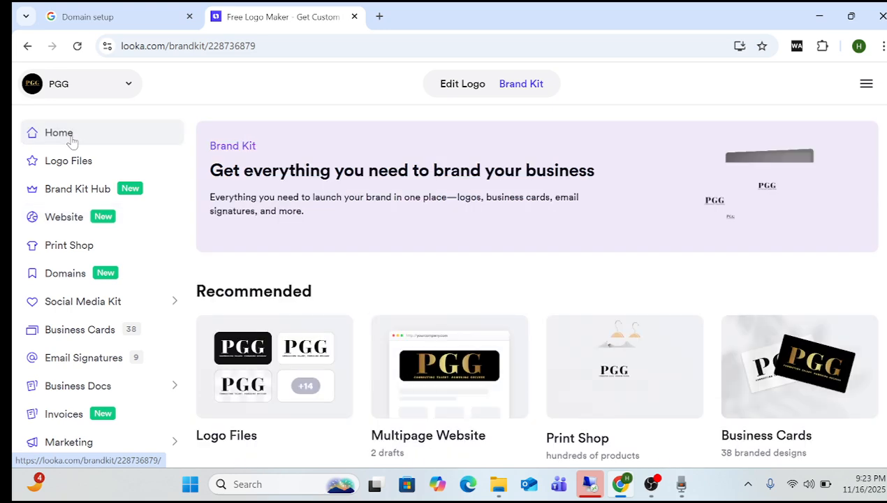
pyautogui.click(80, 169)
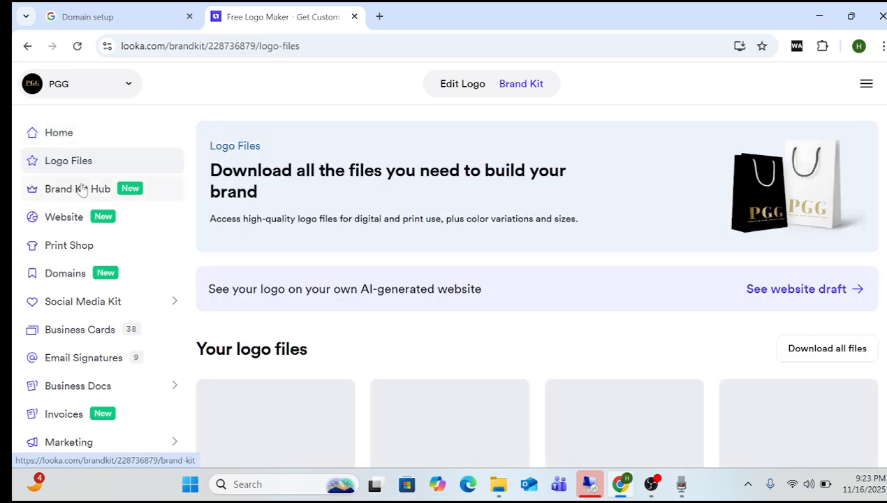
pyautogui.click(81, 192)
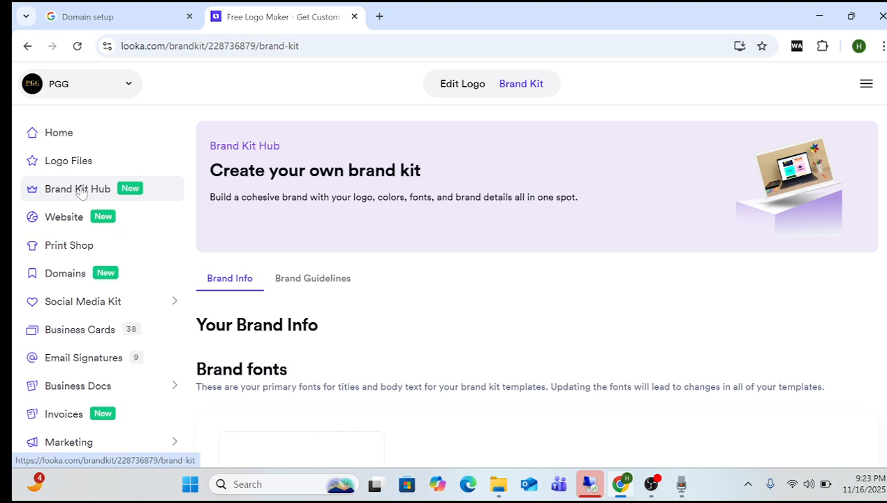
pyautogui.click(82, 217)
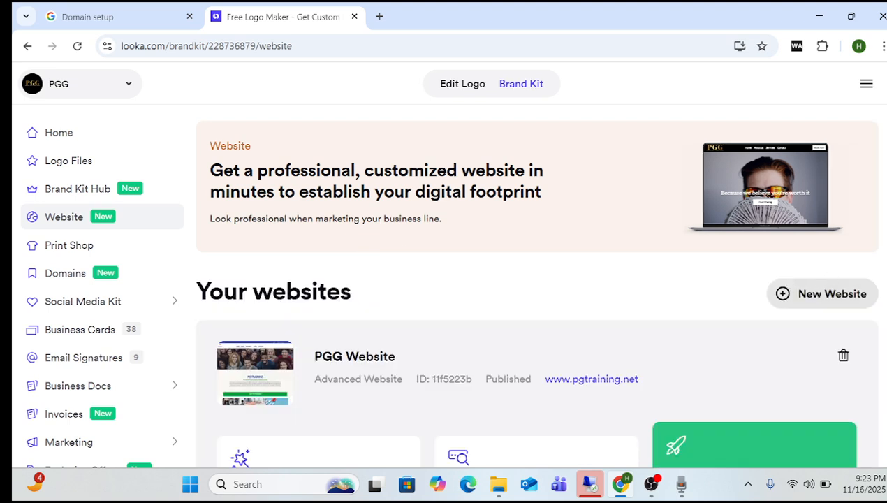
pyautogui.scroll(-4, 537, 286)
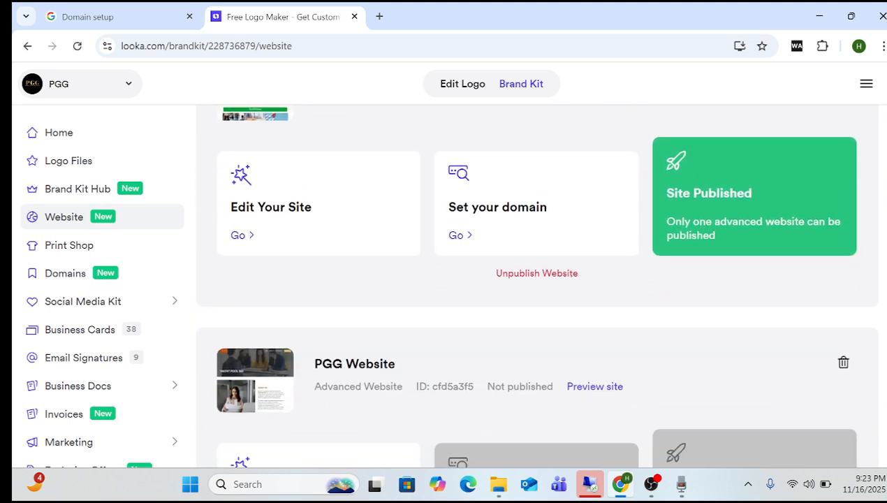
pyautogui.scroll(-2, 536, 286)
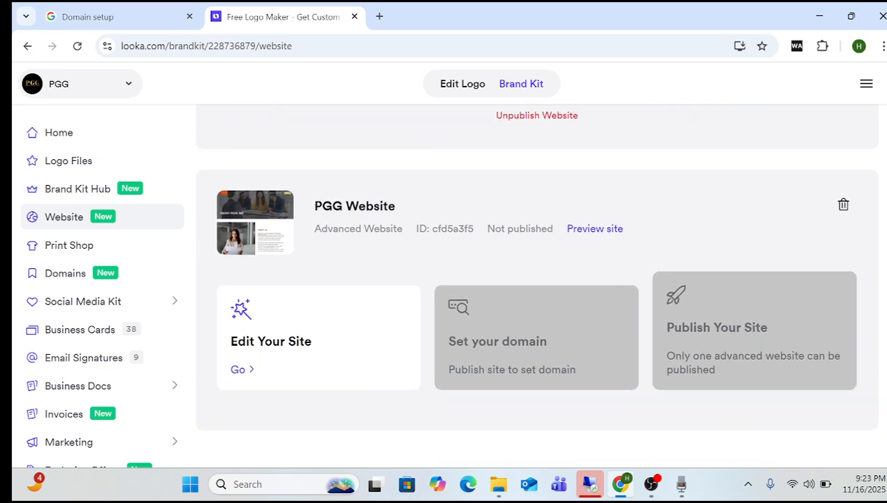
pyautogui.scroll(4, 537, 287)
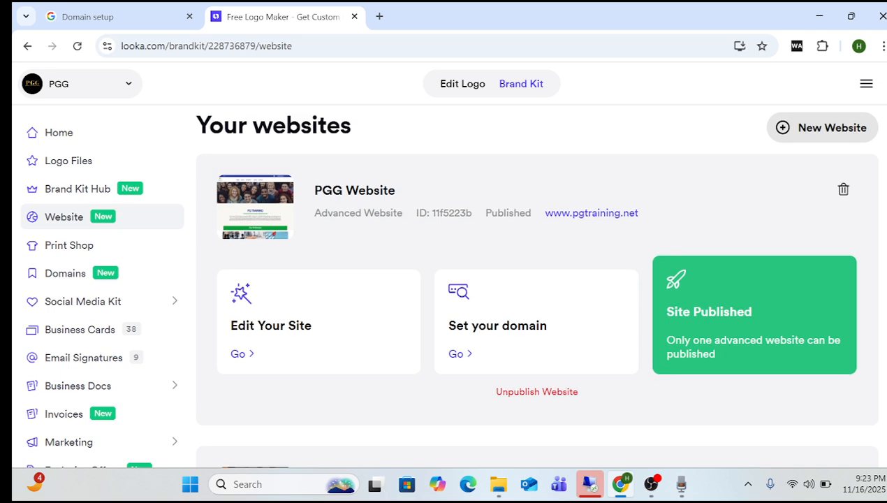
pyautogui.scroll(1, 537, 286)
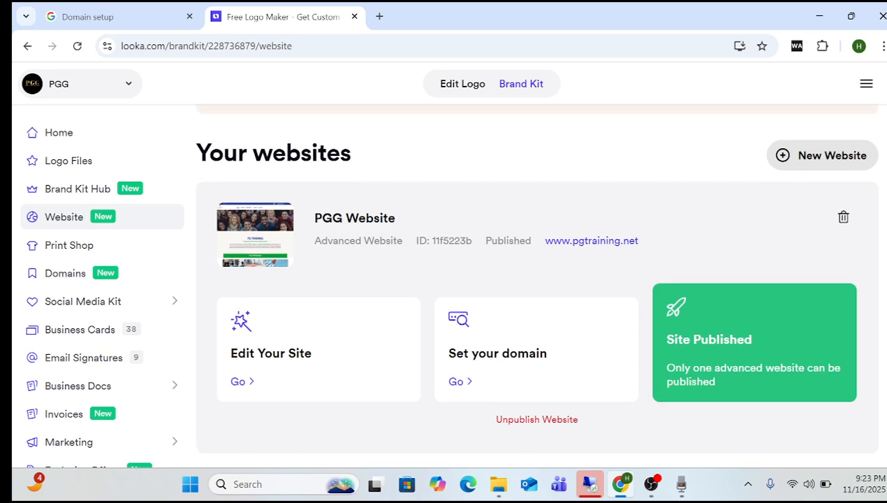
pyautogui.click(126, 273)
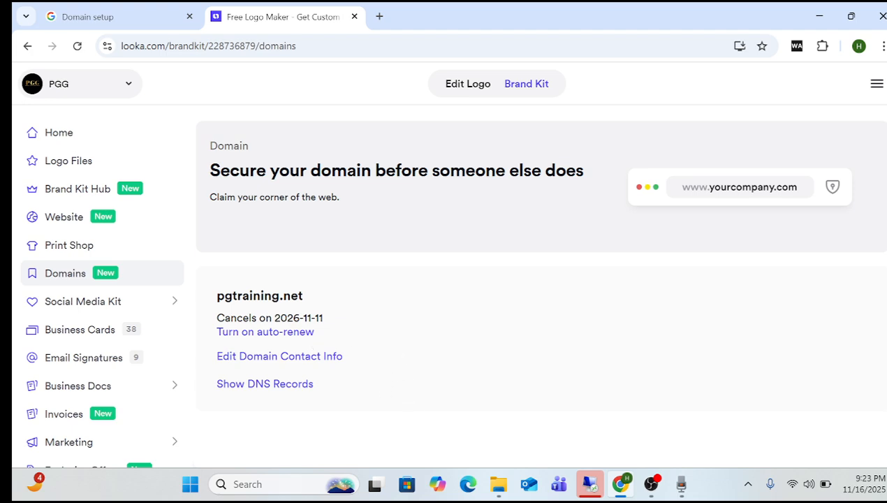
# Show pgtraining.net's DNS records: A at 35.172.94.1 and CNAME www to s.multiscreensite.com.
pyautogui.moveTo(217, 296); pyautogui.dragTo(270, 296)
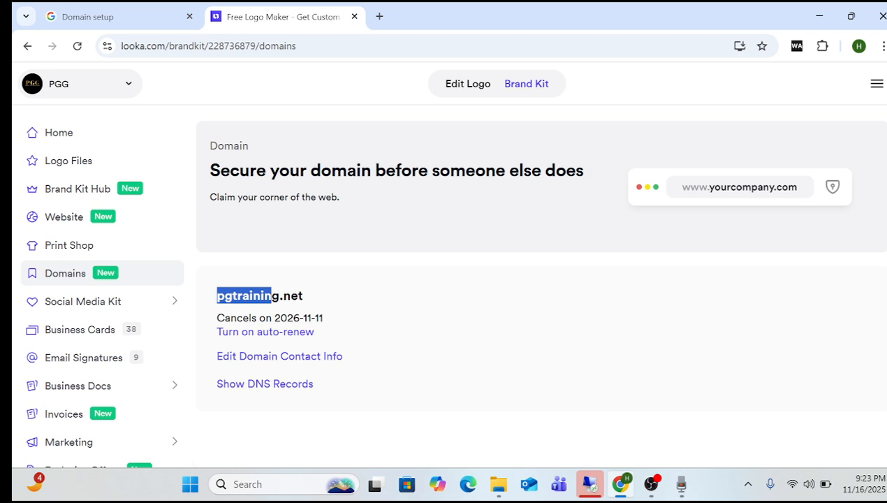
pyautogui.click(271, 296)
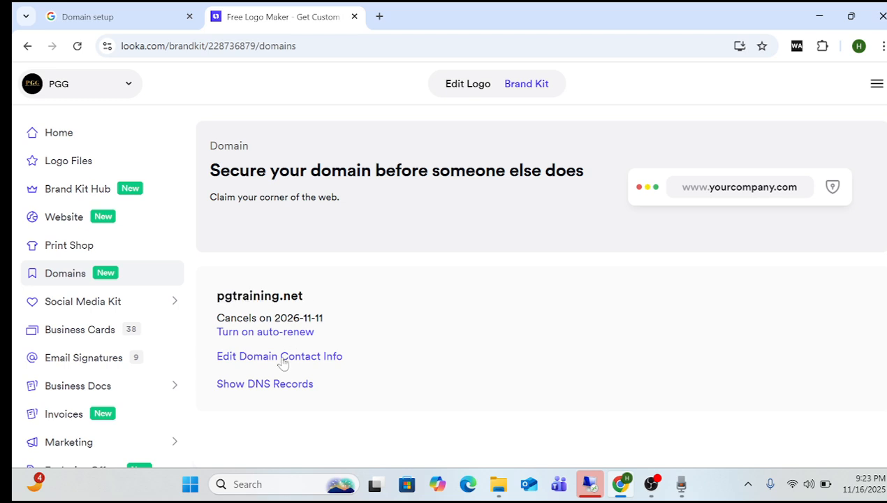
pyautogui.click(267, 390)
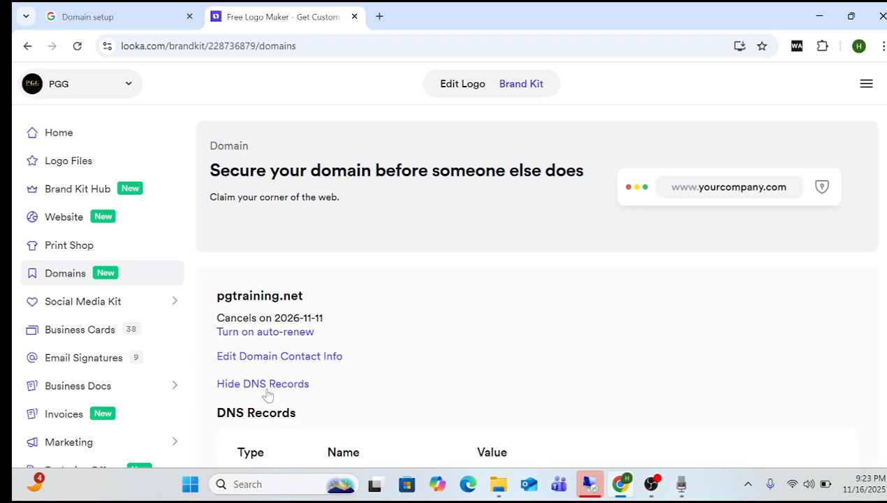
pyautogui.scroll(-3, 537, 280)
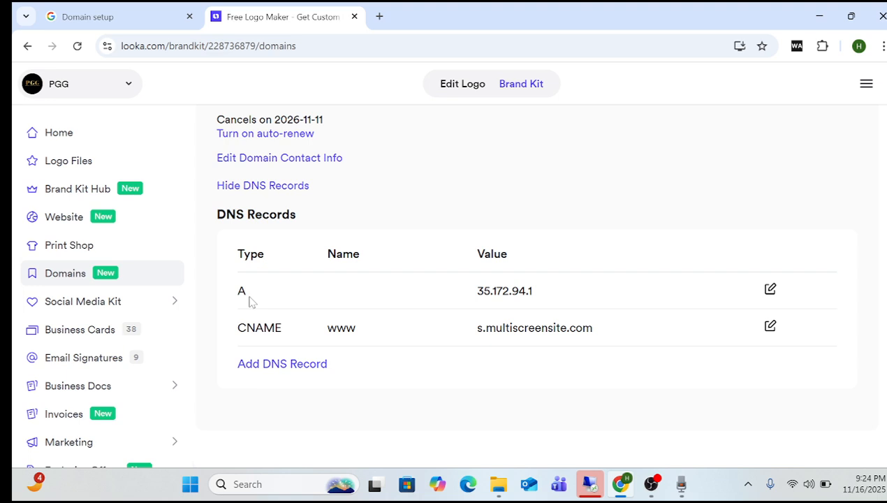
# Start a new DNS record in Looka and copy the TXT verification code from Workspace.
pyautogui.click(288, 366)
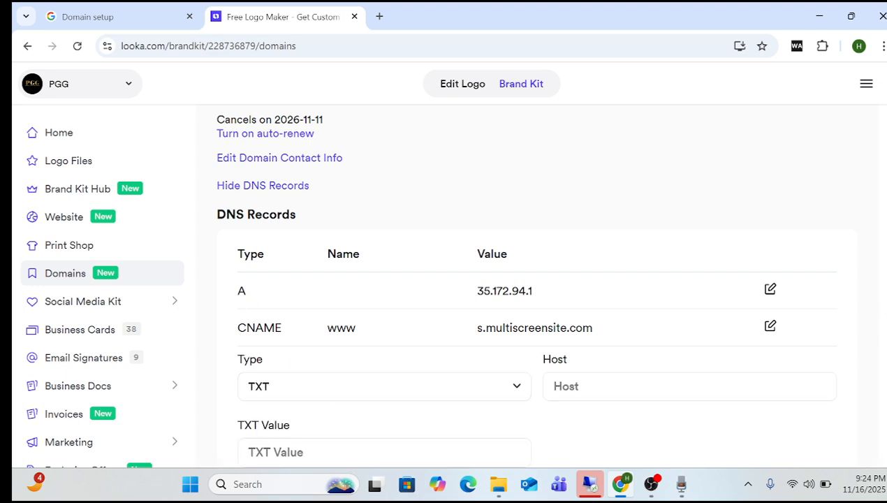
pyautogui.scroll(-2, 877, 306)
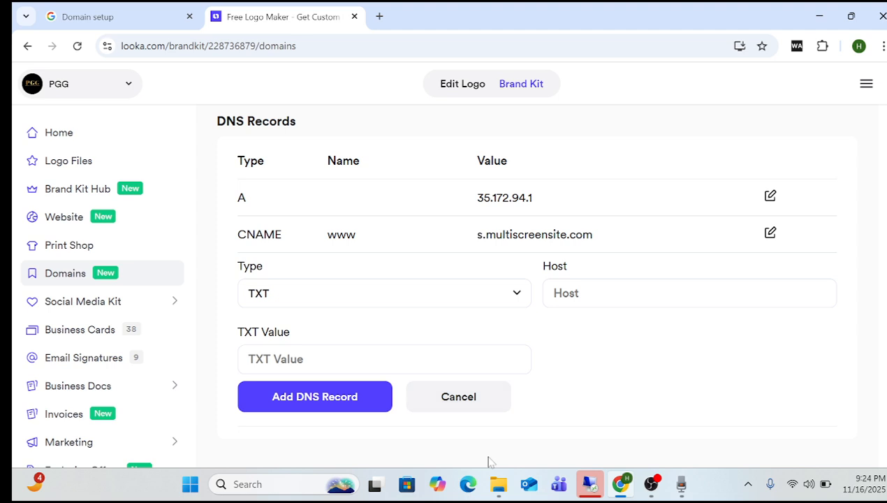
pyautogui.moveTo(625, 488)
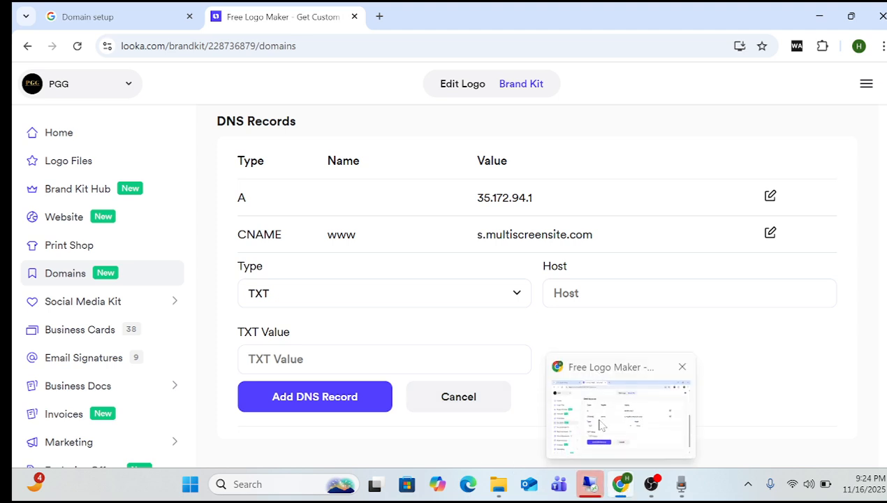
pyautogui.moveTo(590, 489)
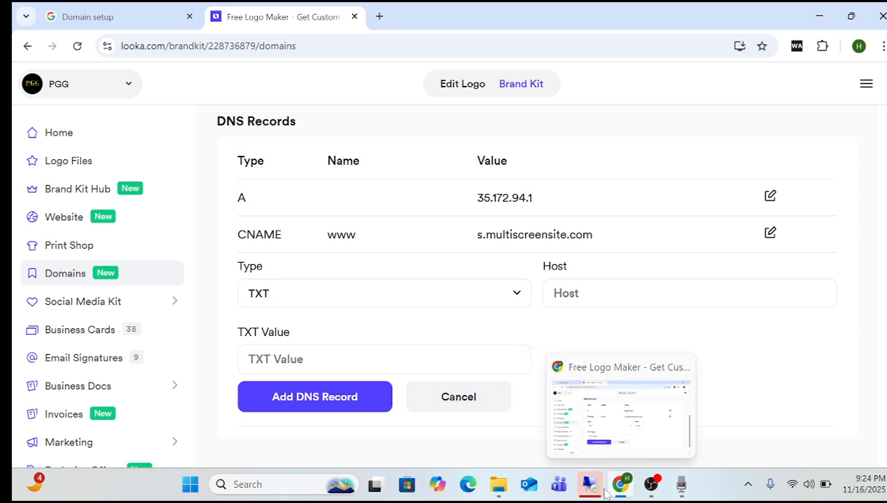
pyautogui.click(154, 14)
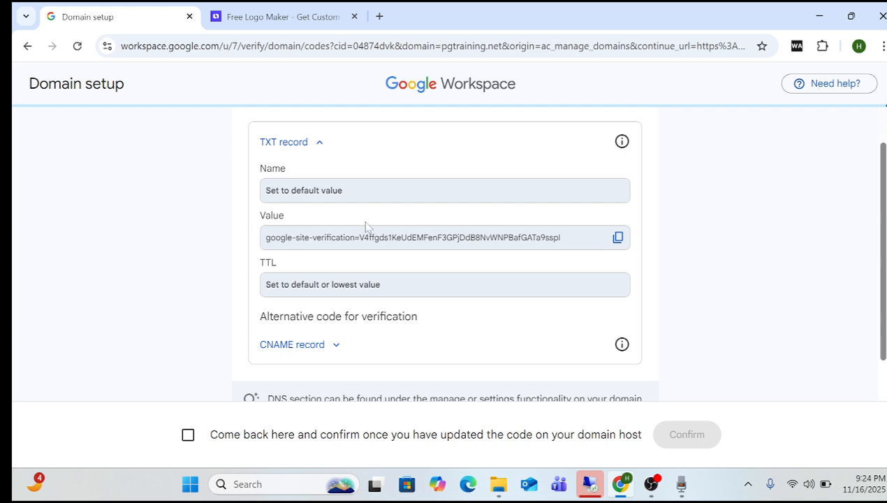
pyautogui.click(618, 239)
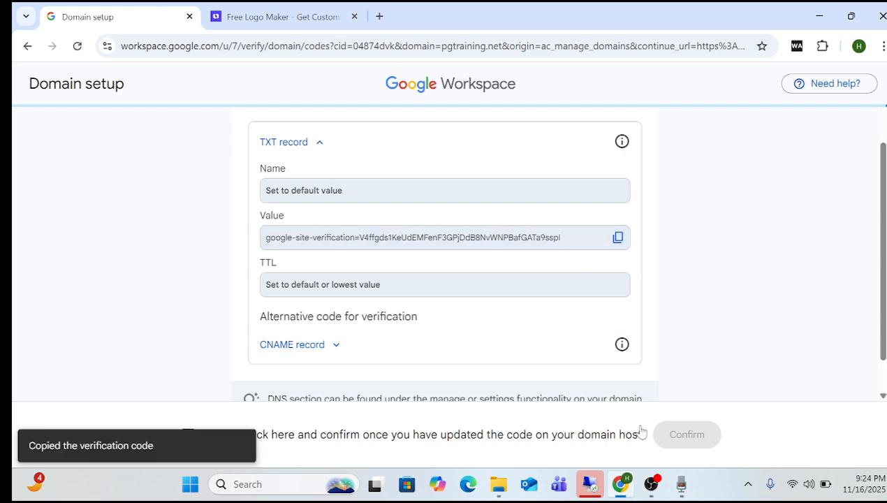
# Paste the google-site-verification code as the TXT value, leaving Host blank.
pyautogui.click(621, 481)
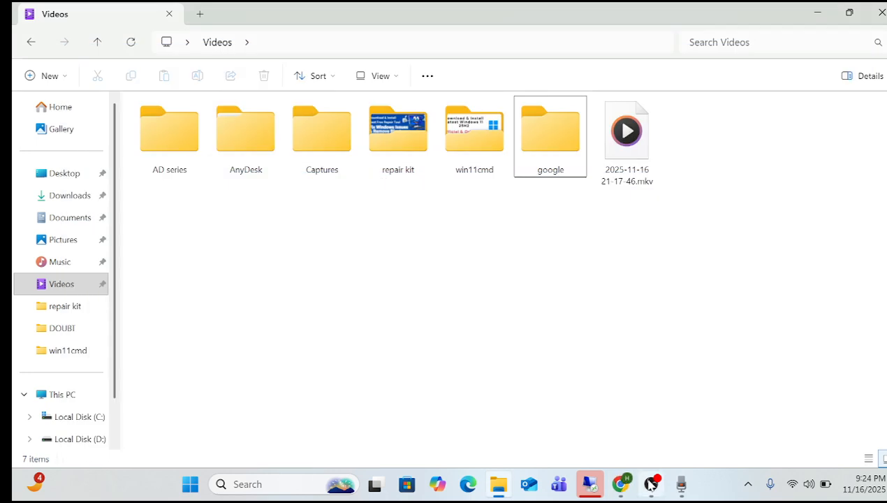
pyautogui.click(619, 484)
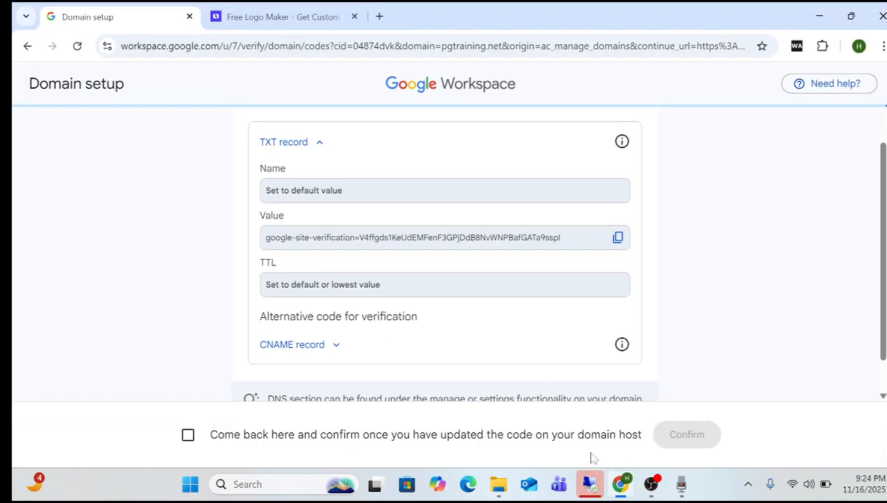
pyautogui.click(248, 17)
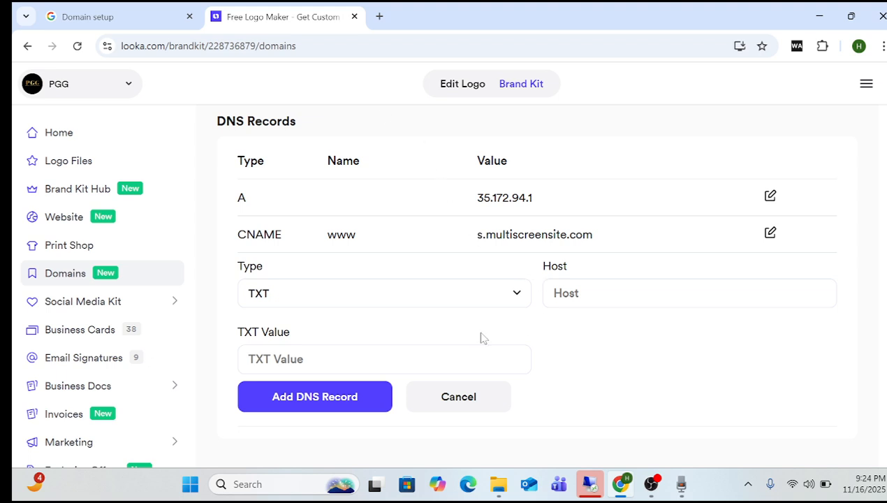
pyautogui.click(349, 359)
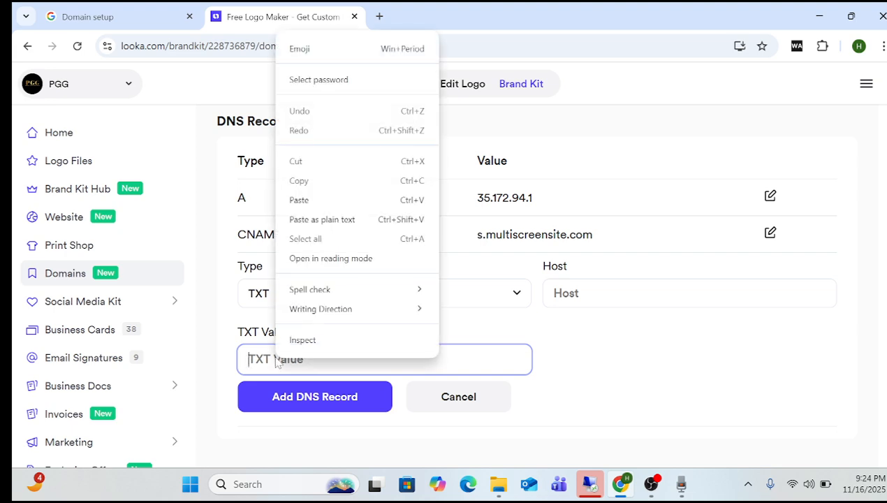
pyautogui.click(319, 200)
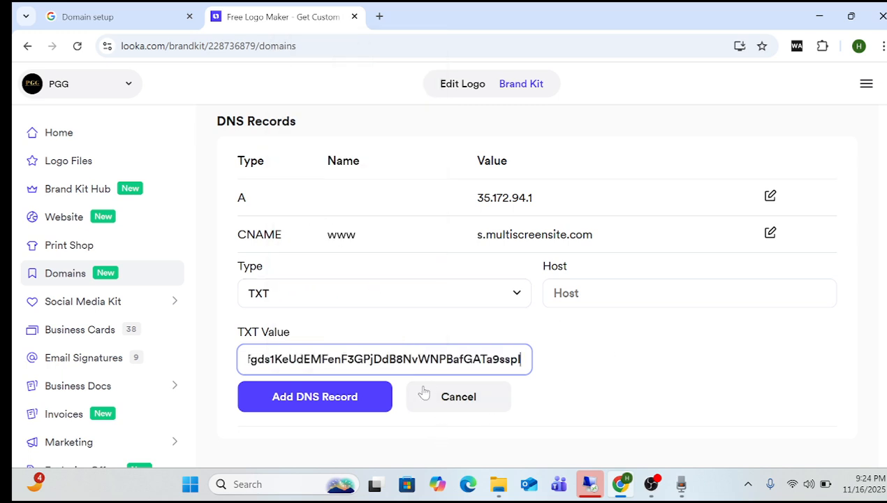
pyautogui.click(615, 293)
pyautogui.click(583, 338)
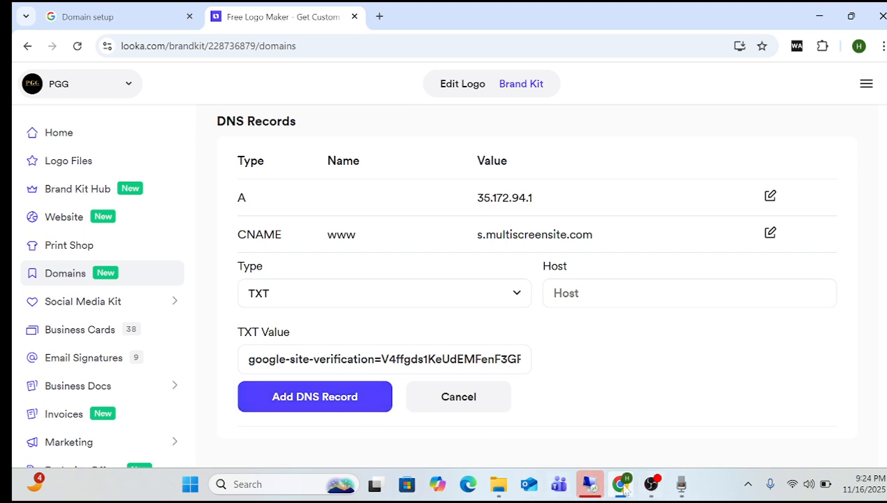
# Double-check the Workspace code, then save the new TXT record in Looka.
pyautogui.click(133, 10)
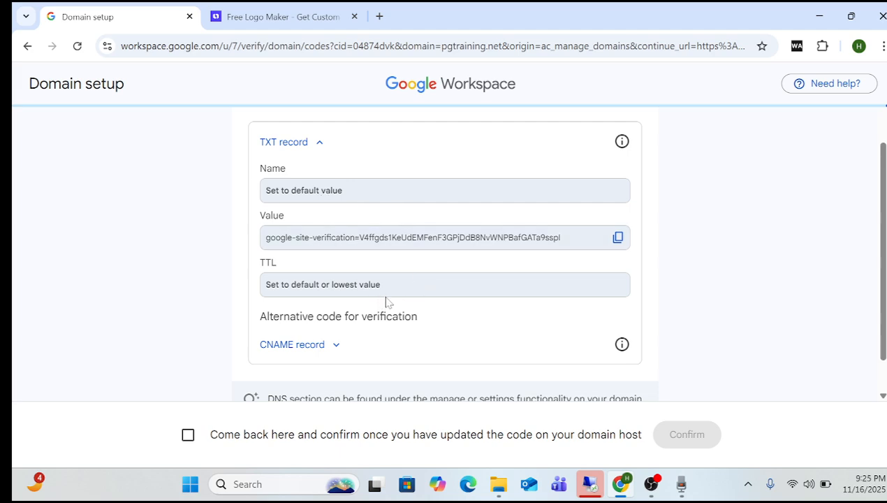
pyautogui.click(621, 489)
pyautogui.click(621, 489)
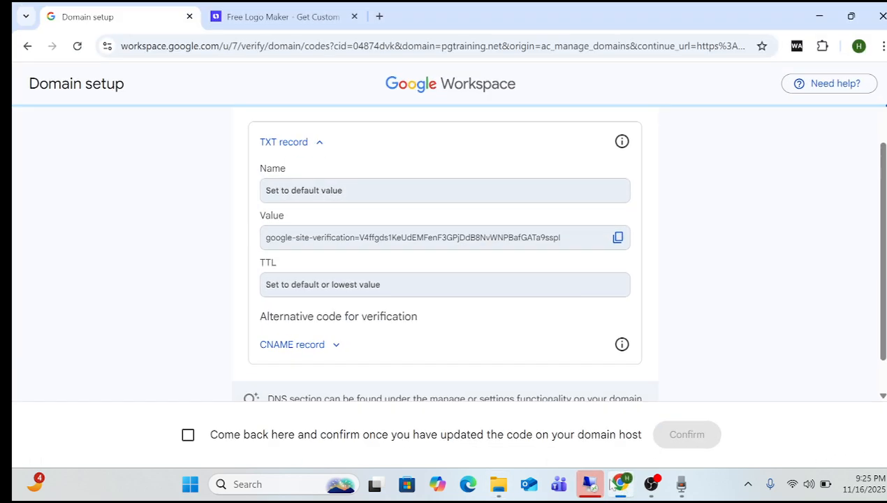
pyautogui.click(293, 17)
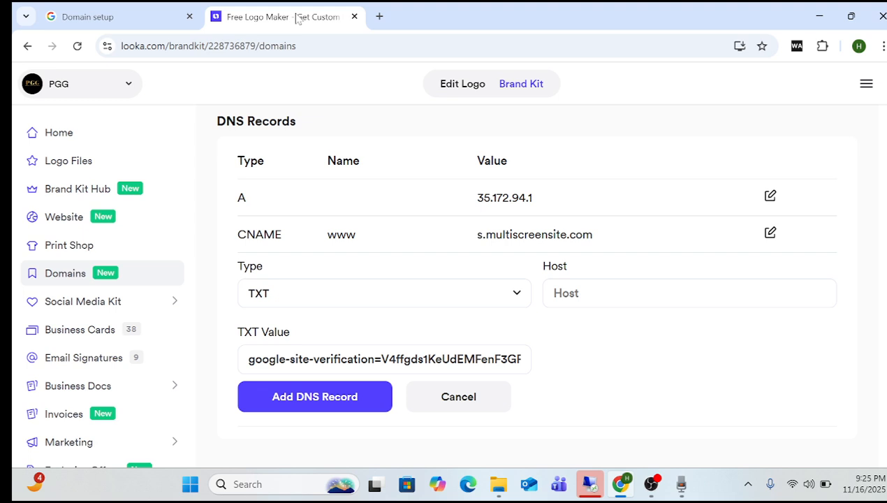
pyautogui.click(351, 409)
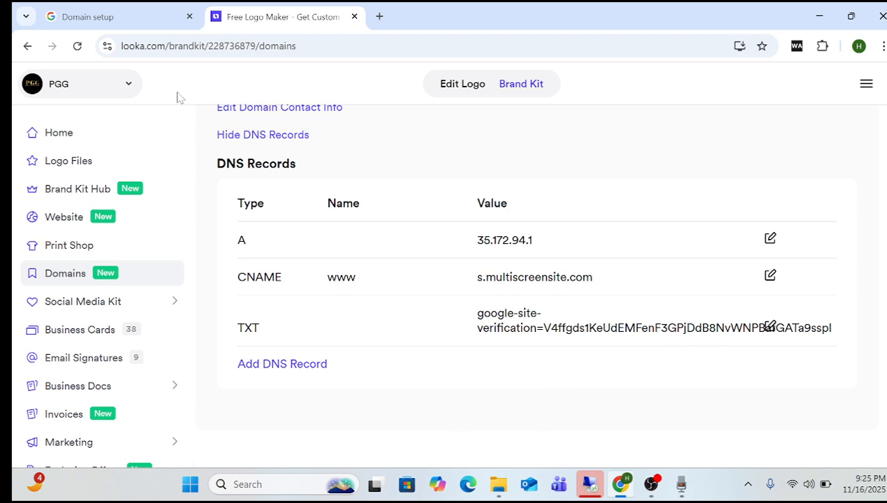
# Confirm the TXT code was added at the host and submit pgtraining.net for verification.
pyautogui.click(139, 21)
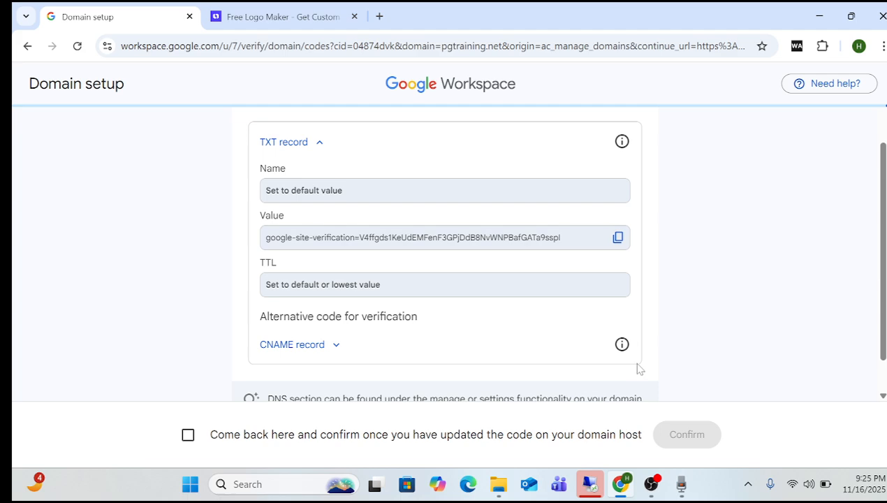
pyautogui.click(190, 437)
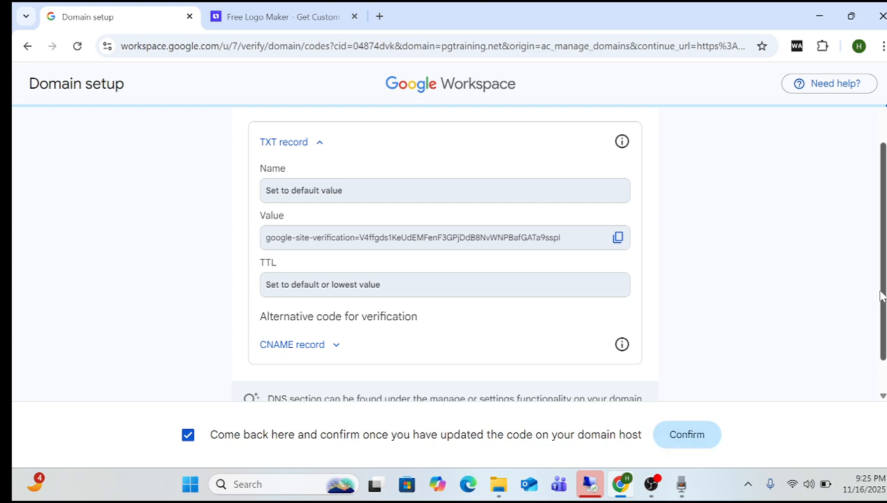
pyautogui.scroll(-2, 881, 296)
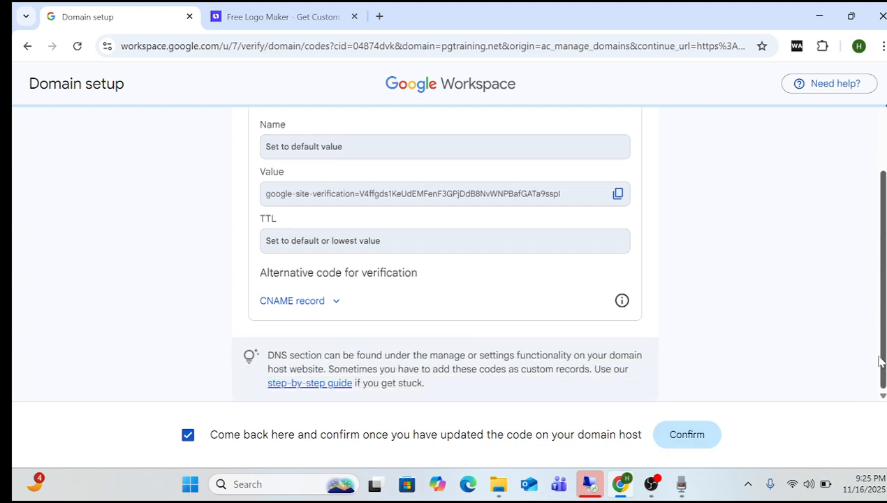
pyautogui.click(687, 434)
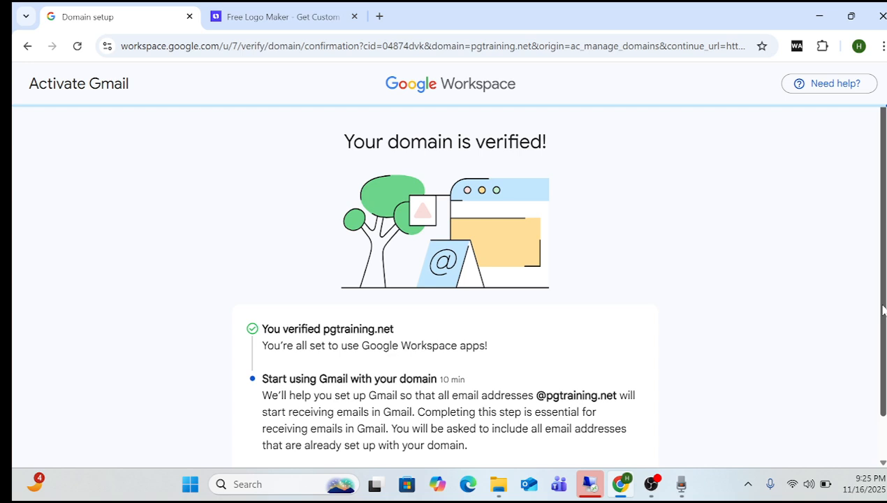
pyautogui.moveTo(883, 310); pyautogui.dragTo(884, 379)
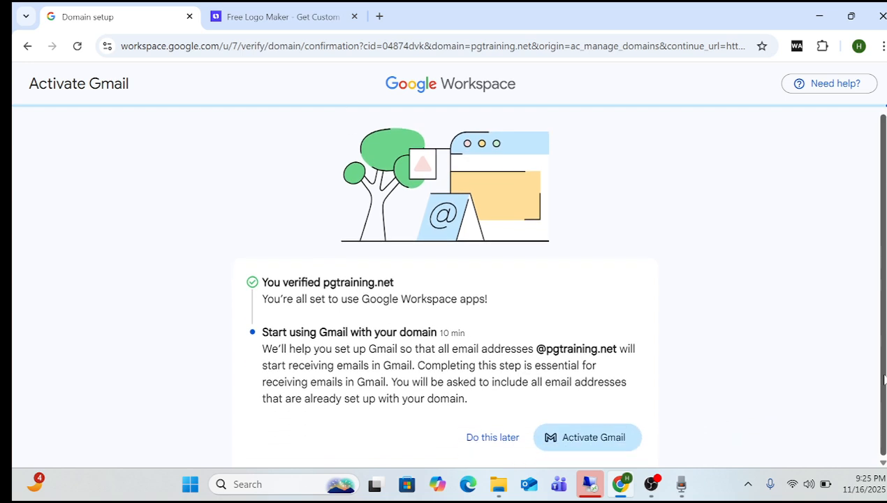
# Activate Gmail for pgtraining.net and proceed, keeping Tucows Domains as the domain host.
pyautogui.click(599, 447)
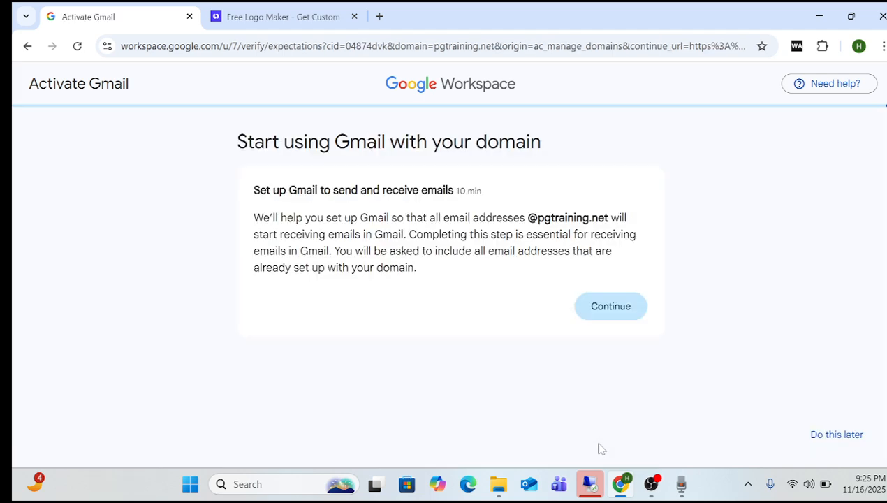
pyautogui.click(609, 311)
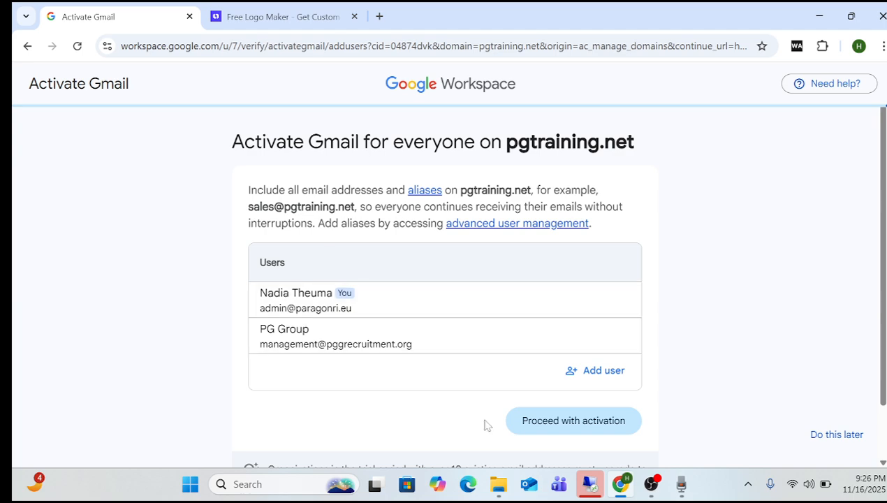
pyautogui.click(581, 420)
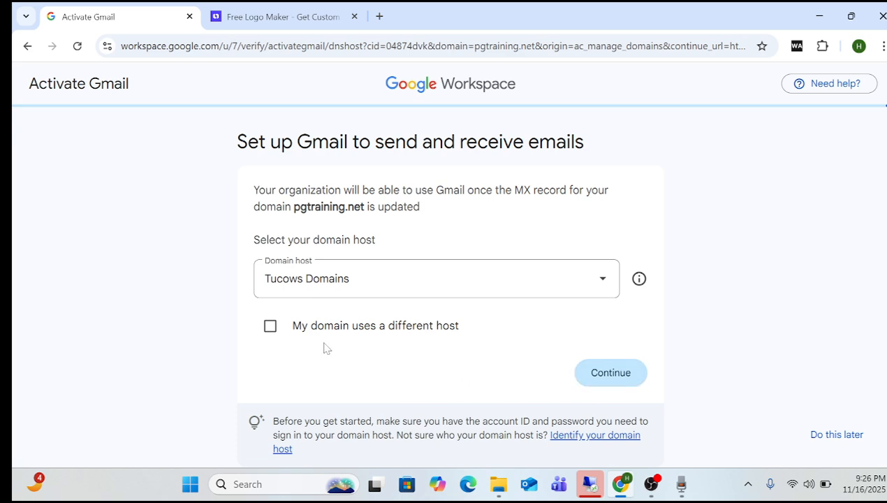
pyautogui.click(271, 327)
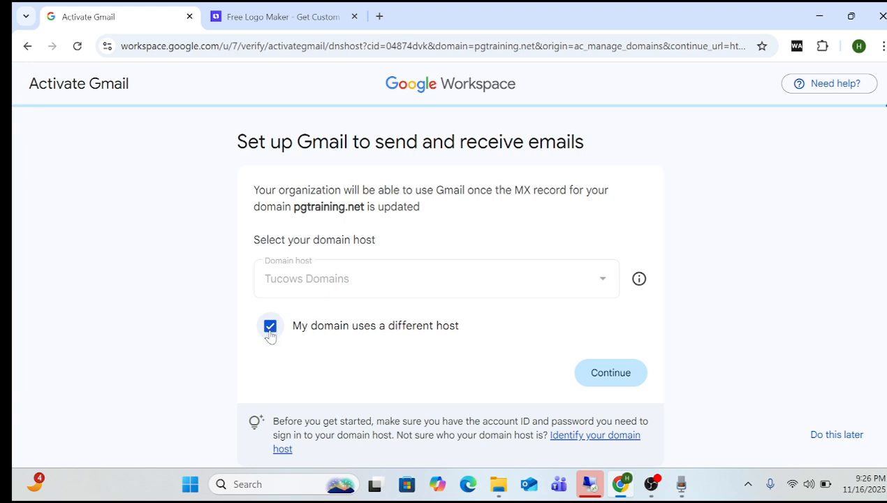
pyautogui.click(270, 328)
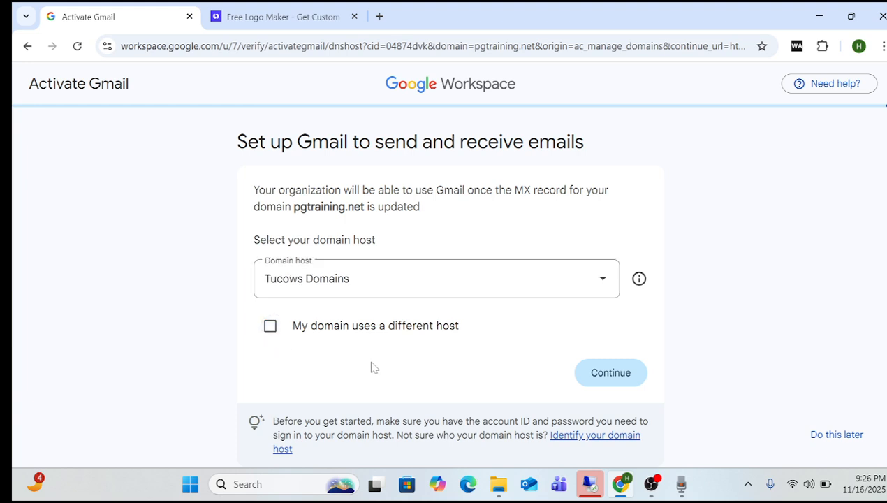
# Postpone setup, then relaunch Activate Gmail for pgtraining.net with the Set up MX record method.
pyautogui.click(842, 441)
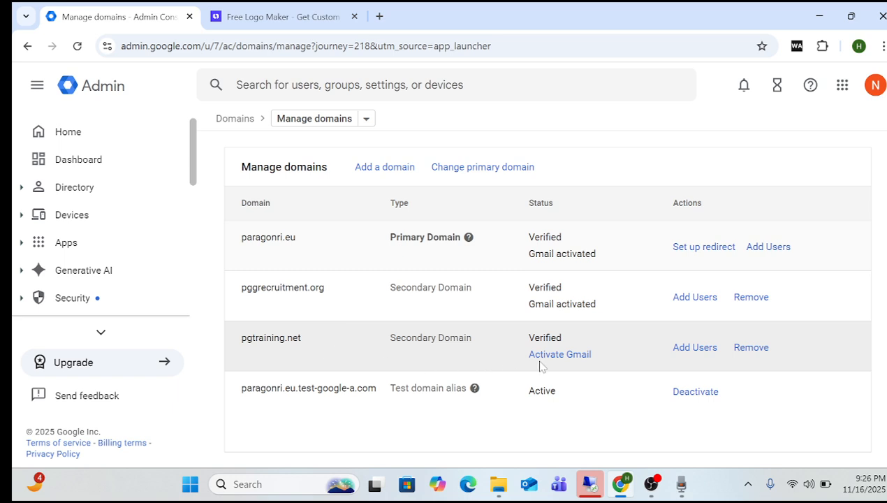
pyautogui.click(560, 357)
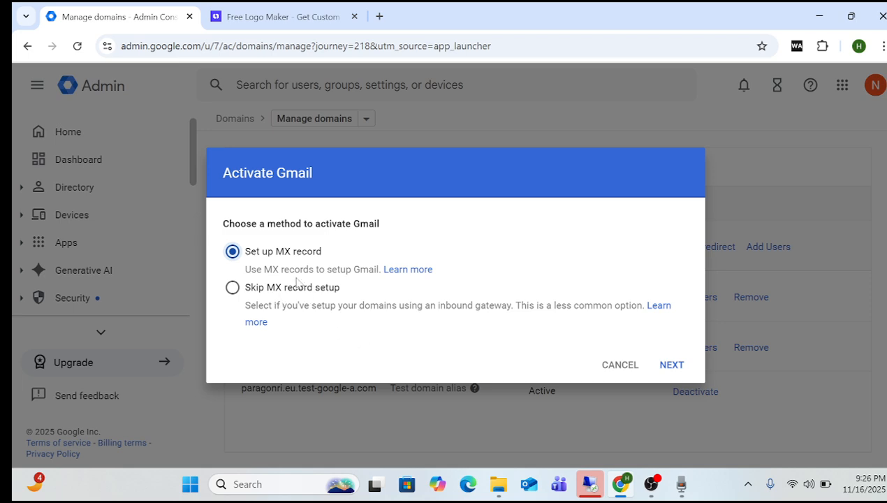
pyautogui.click(665, 366)
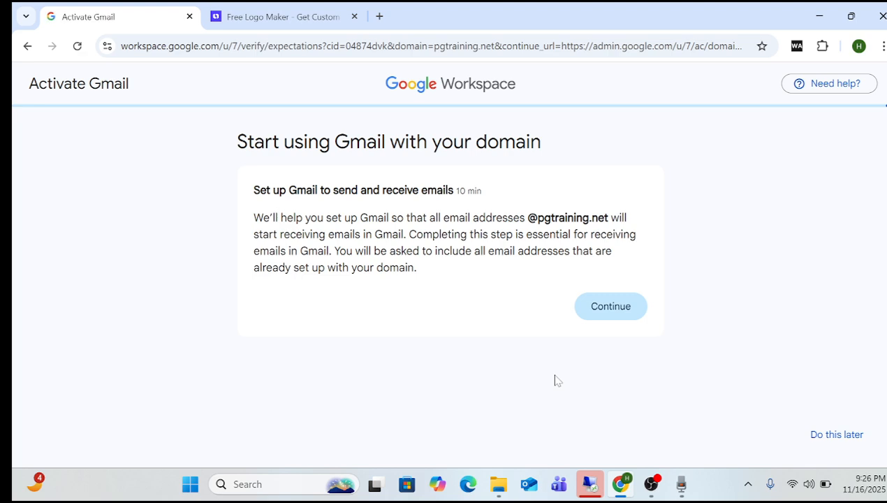
# Proceed with Gmail activation, declare a different host, and show the MX record (priority 1, SMTP.GOOGLE.COM).
pyautogui.click(616, 301)
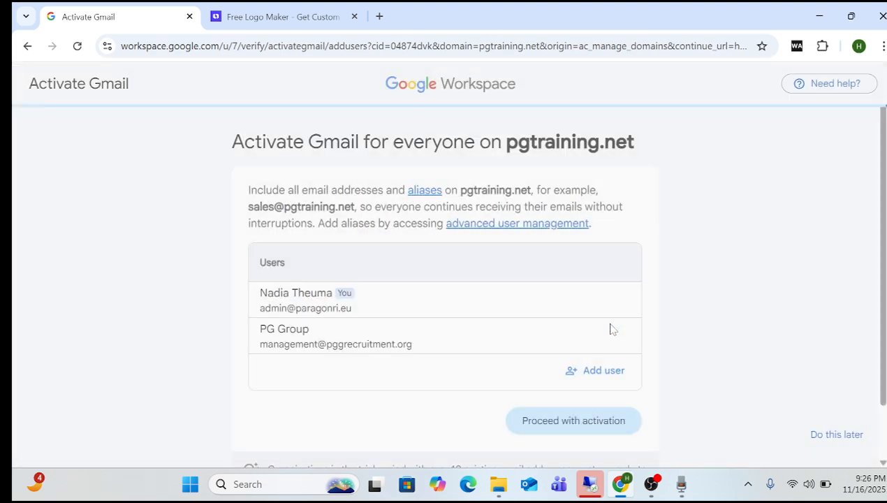
pyautogui.click(591, 428)
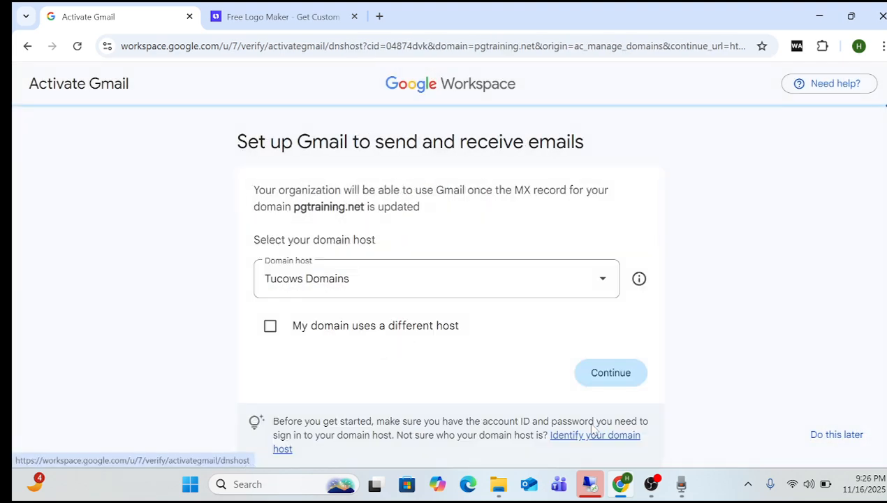
pyautogui.click(275, 335)
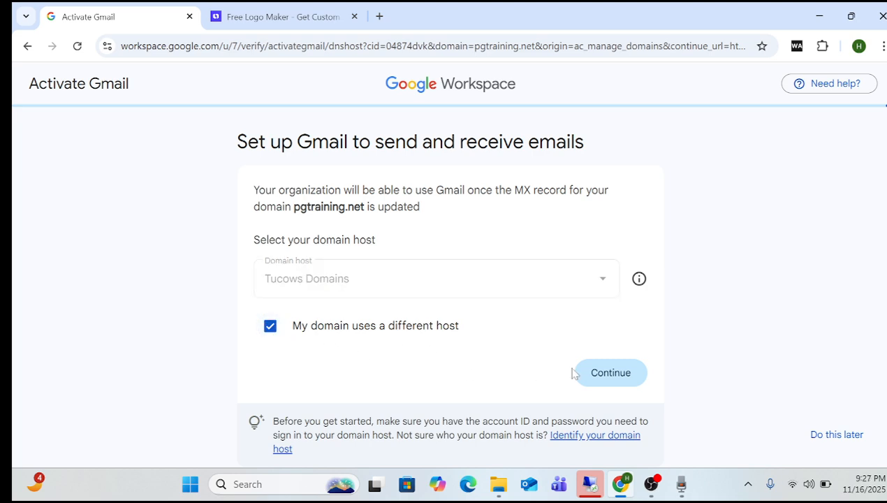
pyautogui.click(606, 372)
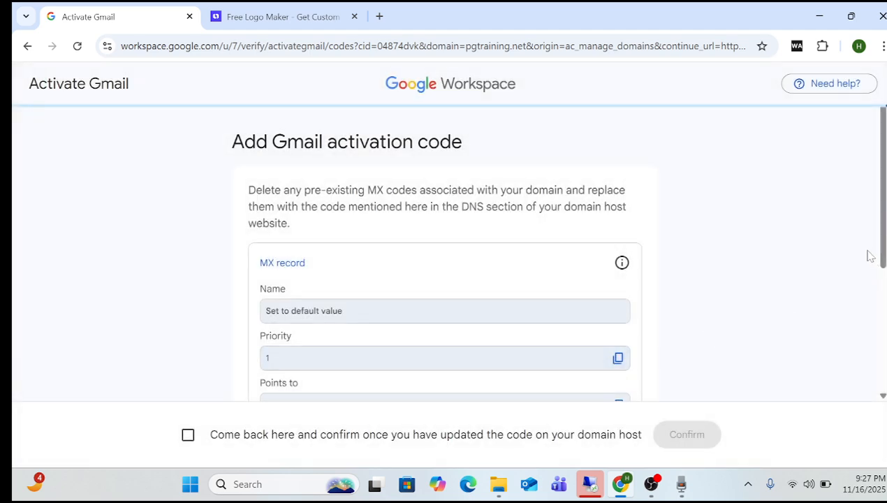
pyautogui.moveTo(882, 251)
pyautogui.mouseDown()
pyautogui.moveTo(882, 341)
pyautogui.moveTo(885, 267)
pyautogui.mouseUp()
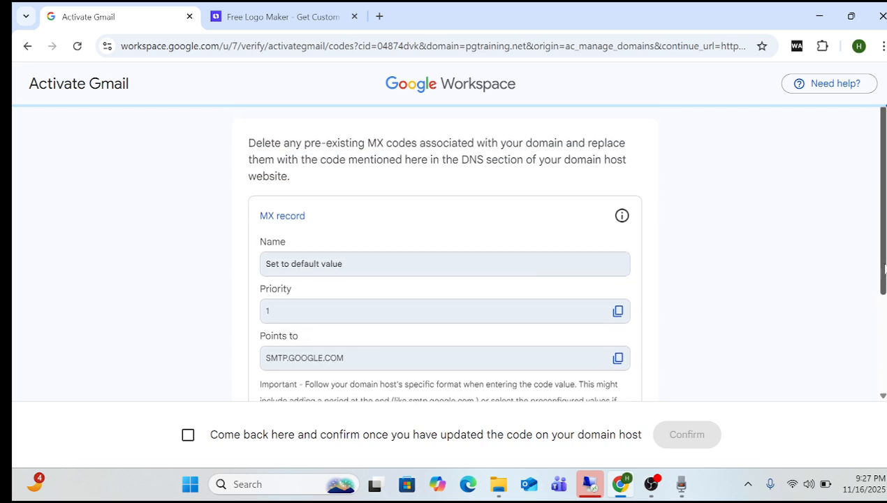
pyautogui.moveTo(884, 268)
pyautogui.mouseDown()
pyautogui.moveTo(884, 355)
pyautogui.moveTo(884, 230)
pyautogui.moveTo(884, 354)
pyautogui.moveTo(883, 283)
pyautogui.mouseUp()
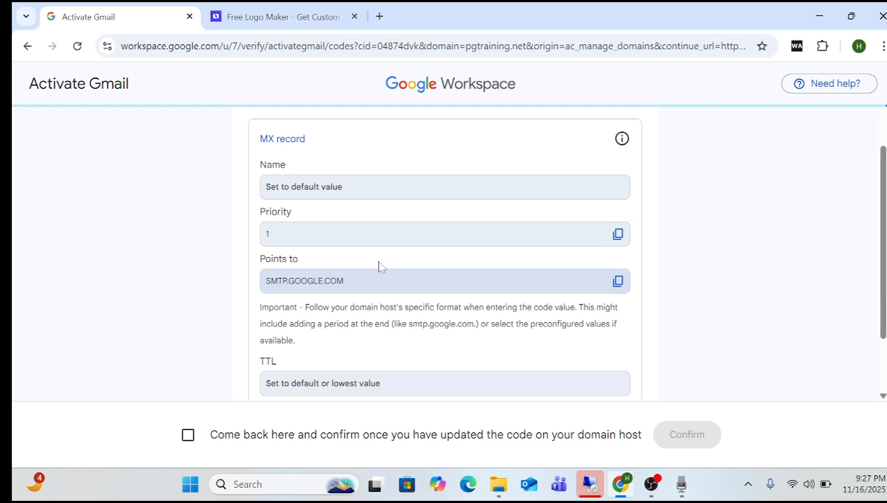
# Start a new DNS record in Looka with type MX.
pyautogui.click(281, 17)
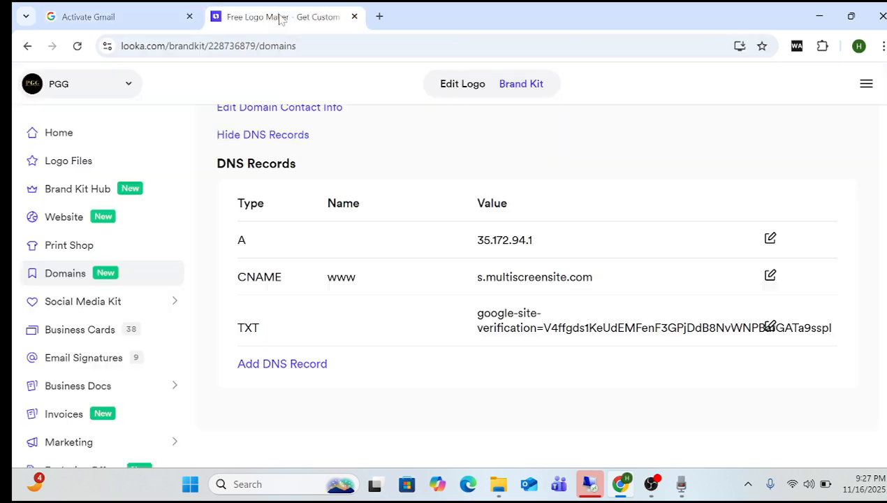
pyautogui.click(294, 363)
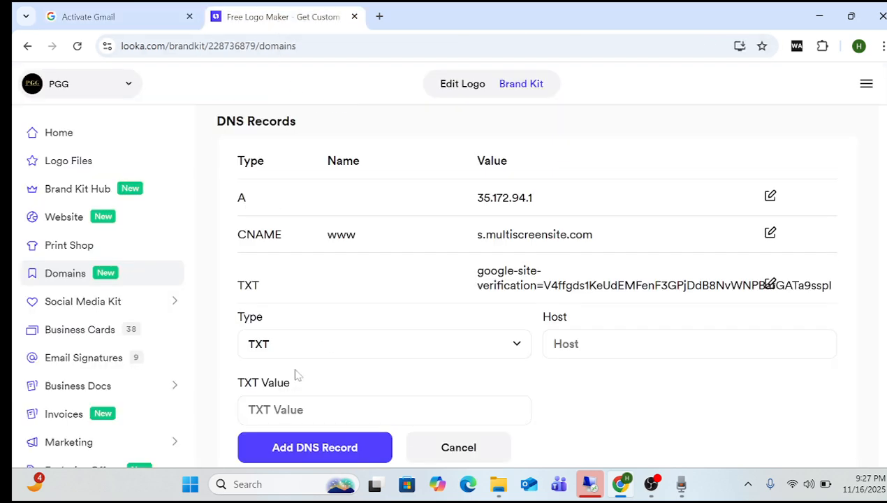
pyautogui.click(517, 343)
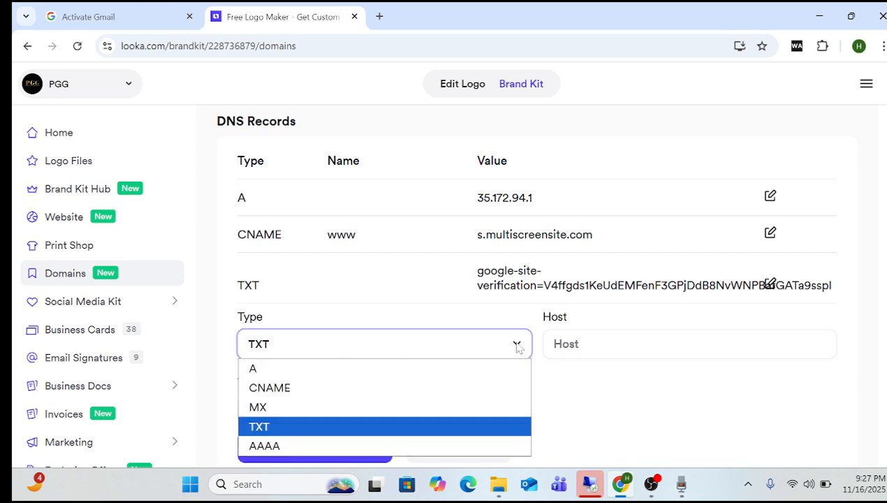
pyautogui.click(386, 409)
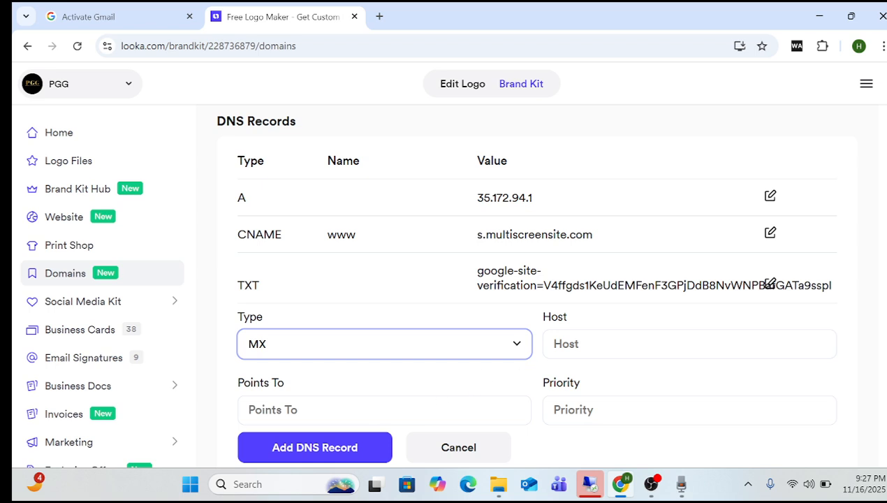
pyautogui.scroll(-2, 537, 280)
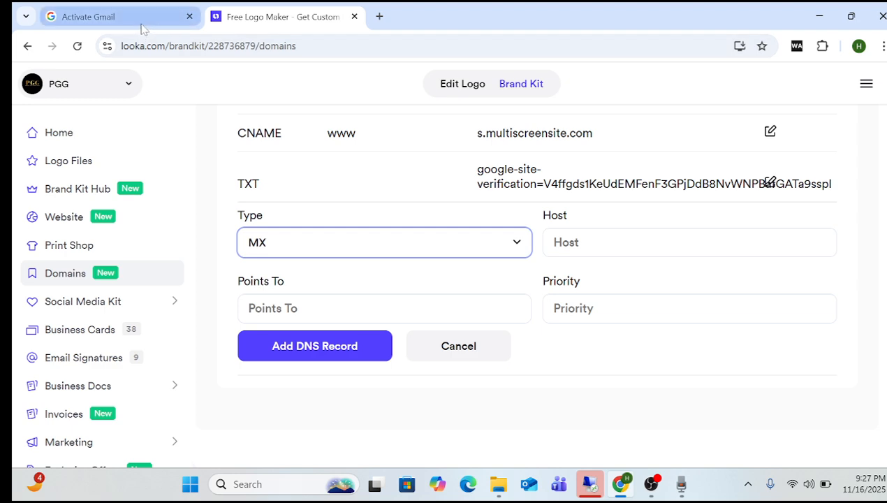
# Fill the MX record with priority 1 and Points To SMTP.GOOGLE.COM, copied from the Gmail page.
pyautogui.moveTo(141, 28)
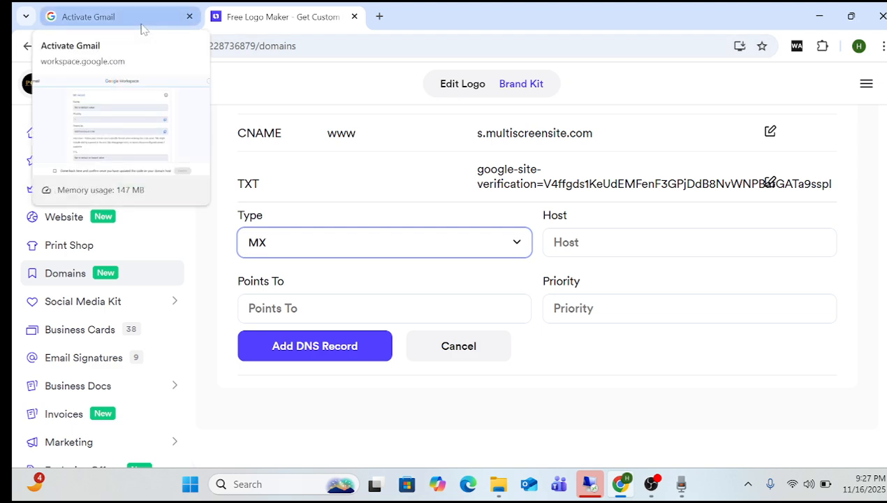
pyautogui.click(141, 28)
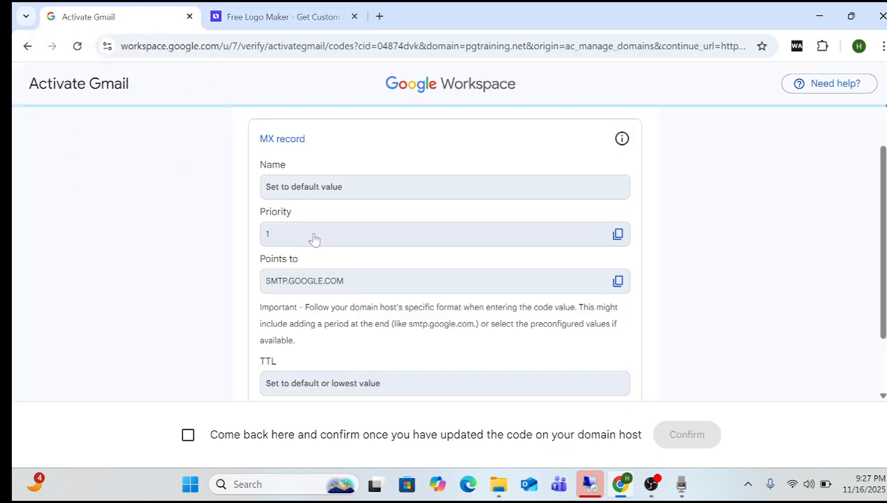
pyautogui.click(617, 282)
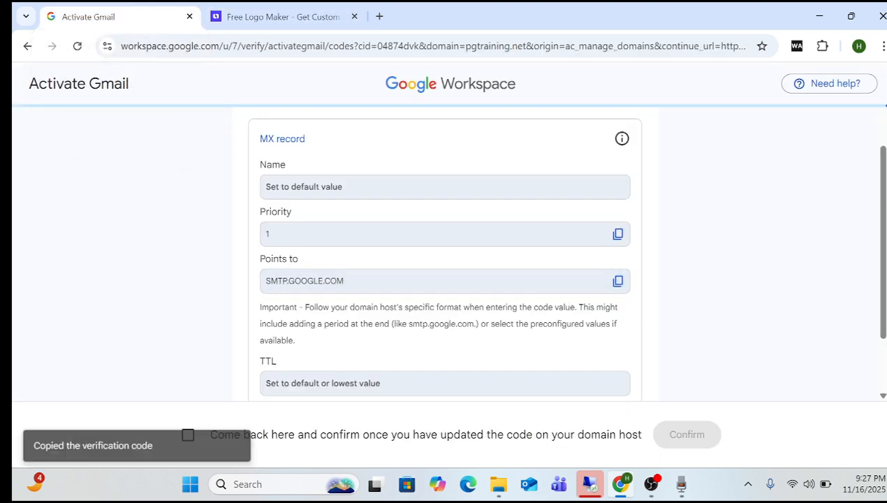
pyautogui.click(268, 26)
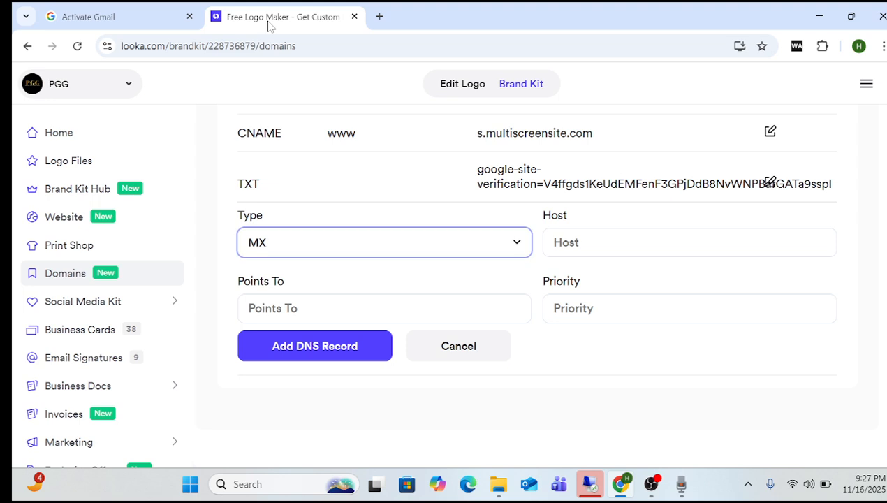
pyautogui.click(661, 308)
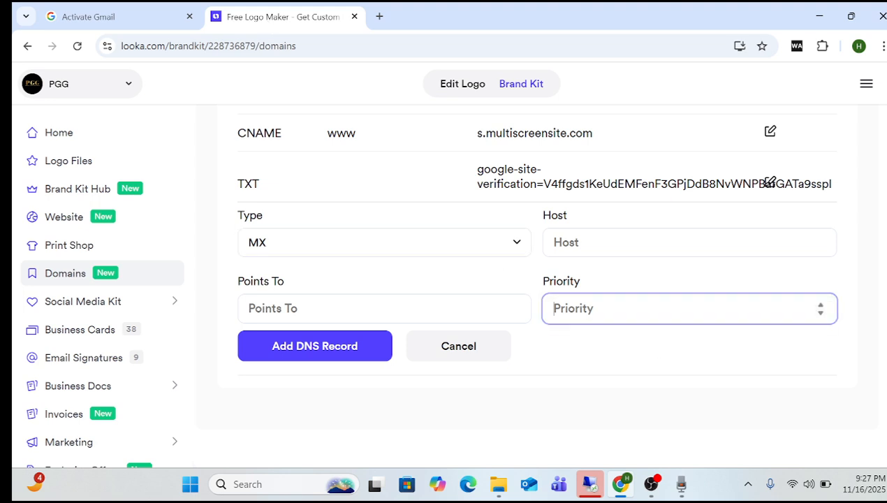
pyautogui.write('1')
pyautogui.click(384, 308)
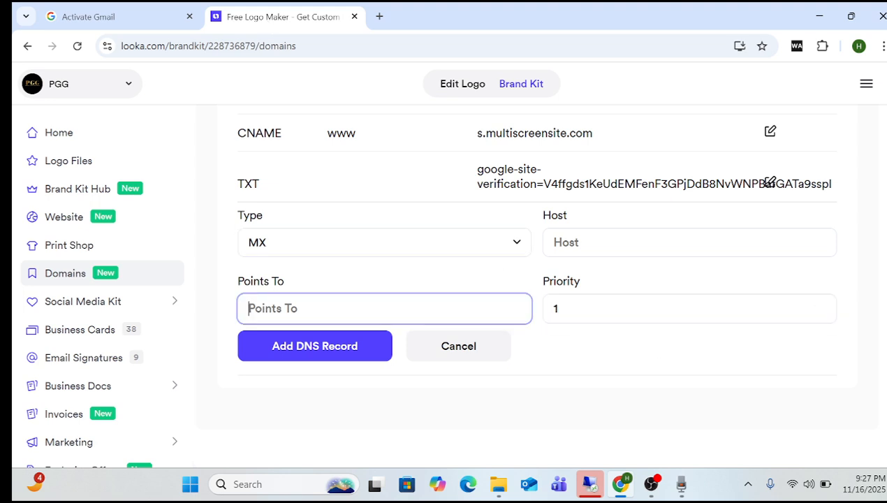
pyautogui.rightClick(294, 308)
pyautogui.click(324, 308)
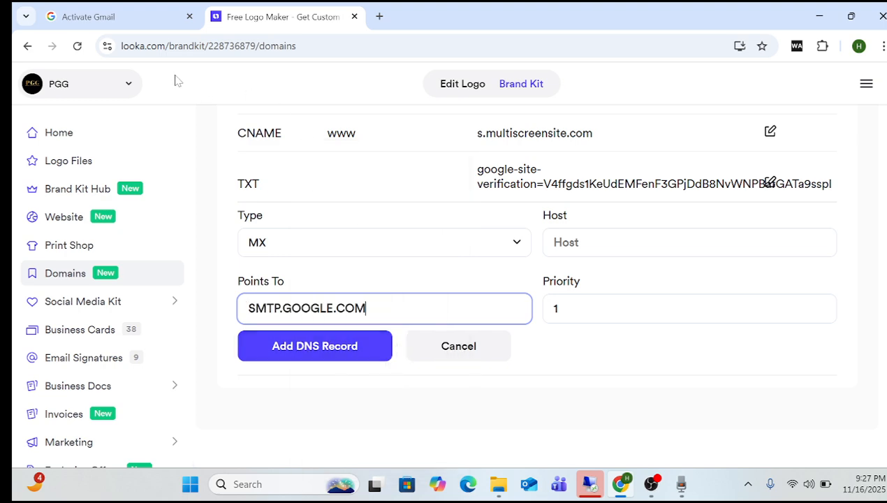
# Check the values against Google's requirements and save the MX record in Looka.
pyautogui.click(138, 21)
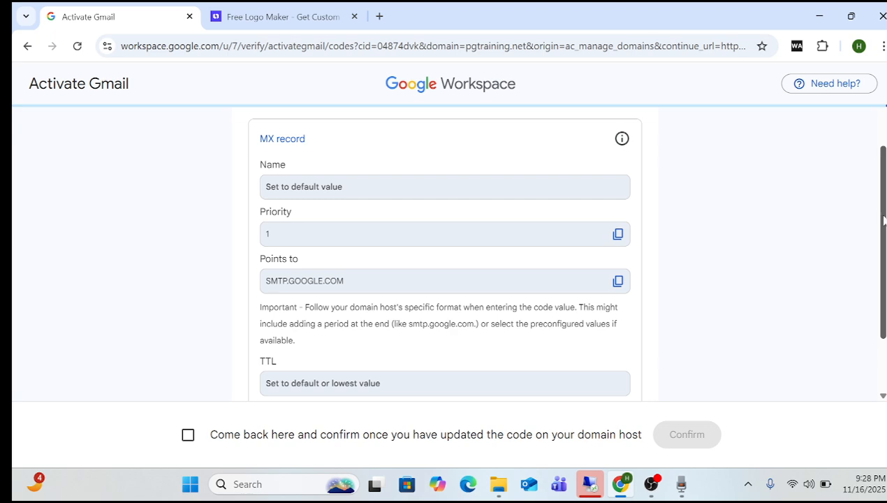
pyautogui.scroll(-1, 885, 216)
pyautogui.scroll(3, 885, 217)
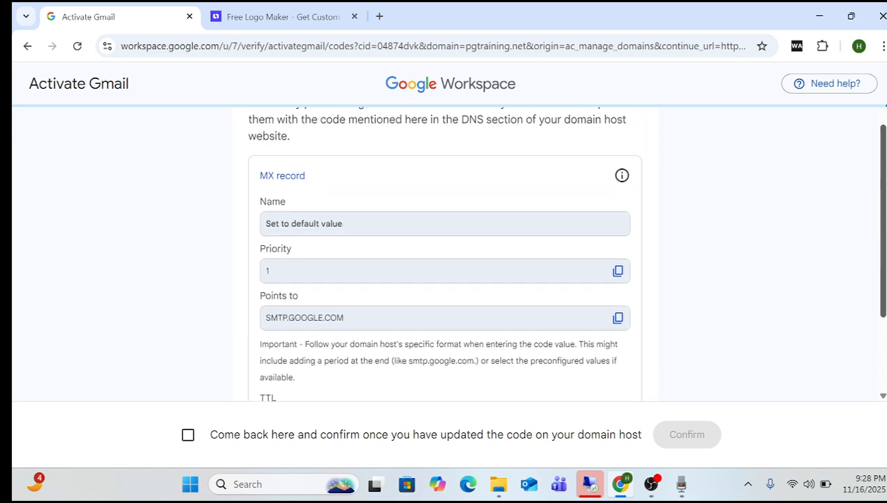
pyautogui.click(279, 16)
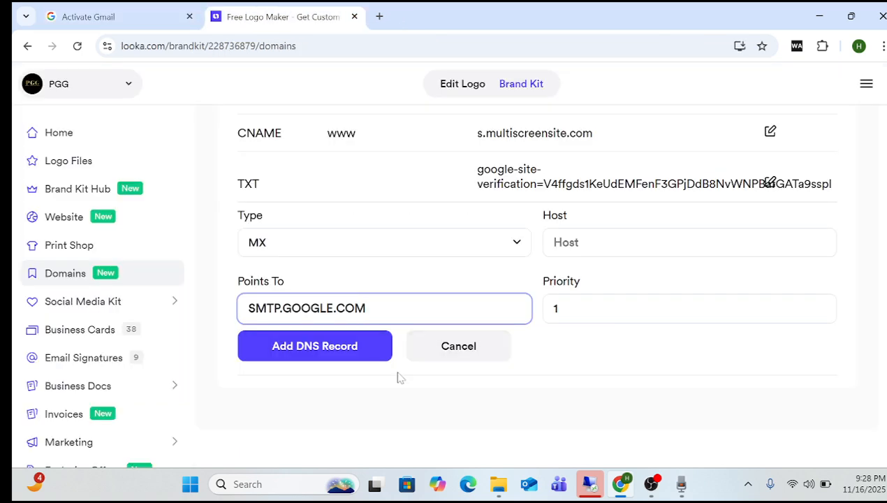
pyautogui.click(347, 365)
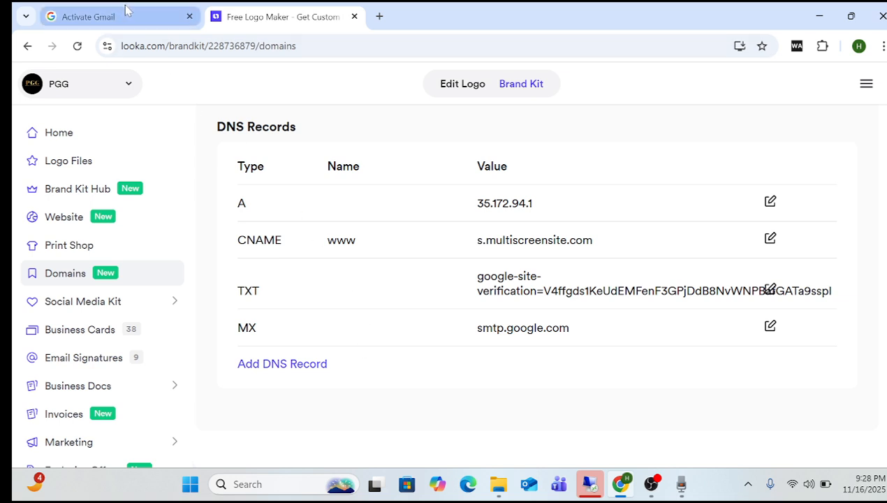
pyautogui.click(125, 10)
# Confirm the MX record is updated and finish Gmail setup for pgtraining.net.
pyautogui.click(187, 435)
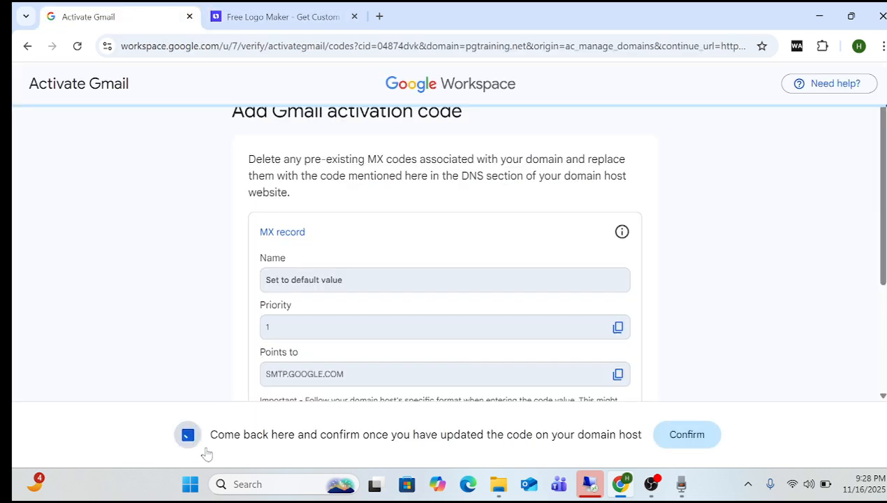
pyautogui.click(675, 446)
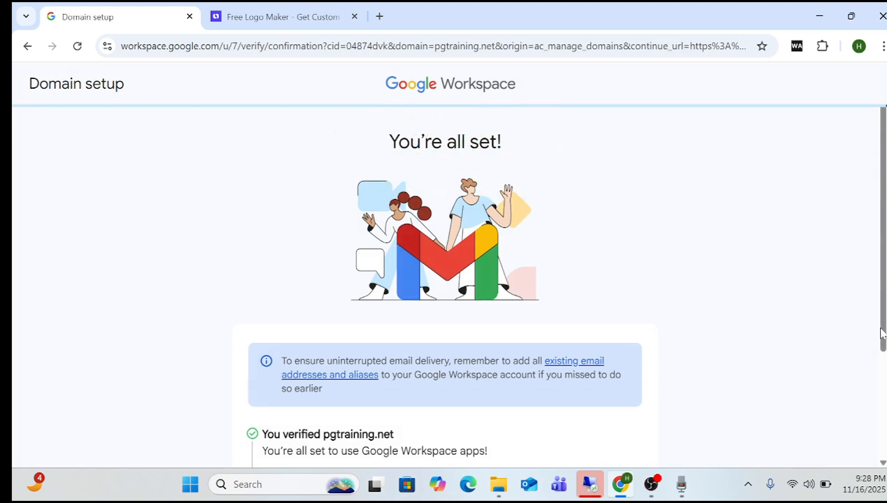
pyautogui.scroll(-2, 880, 303)
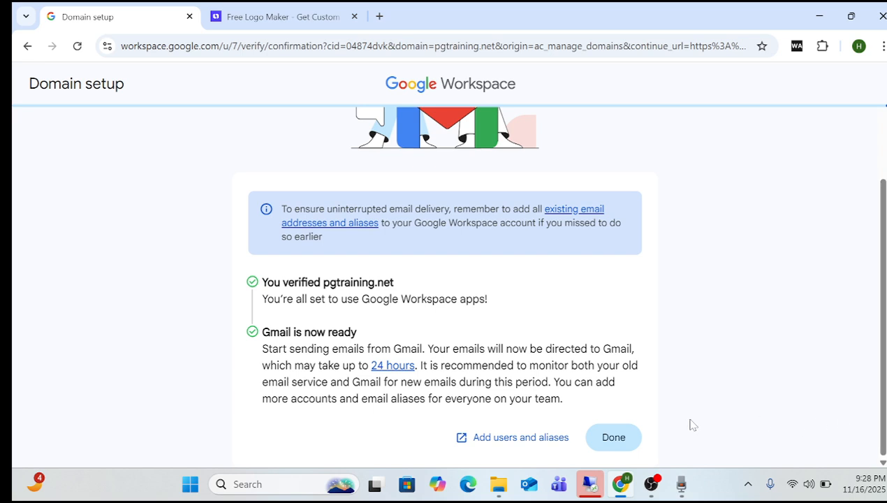
pyautogui.click(619, 438)
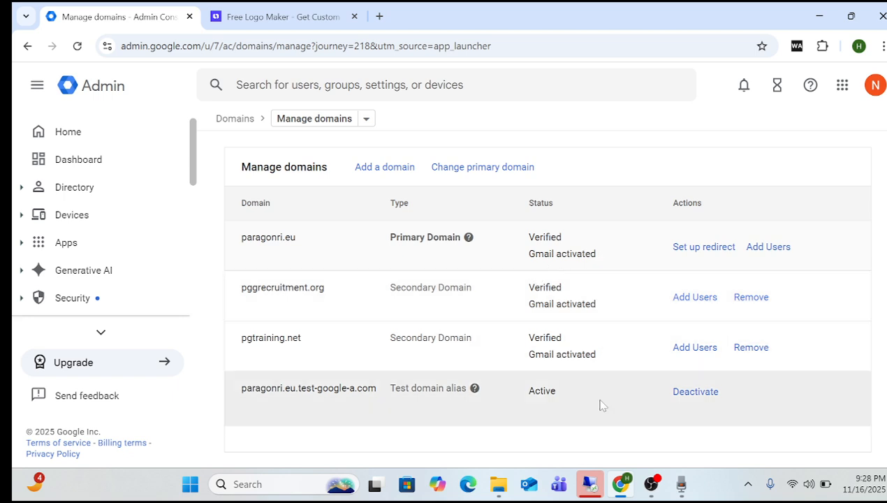
pyautogui.click(300, 17)
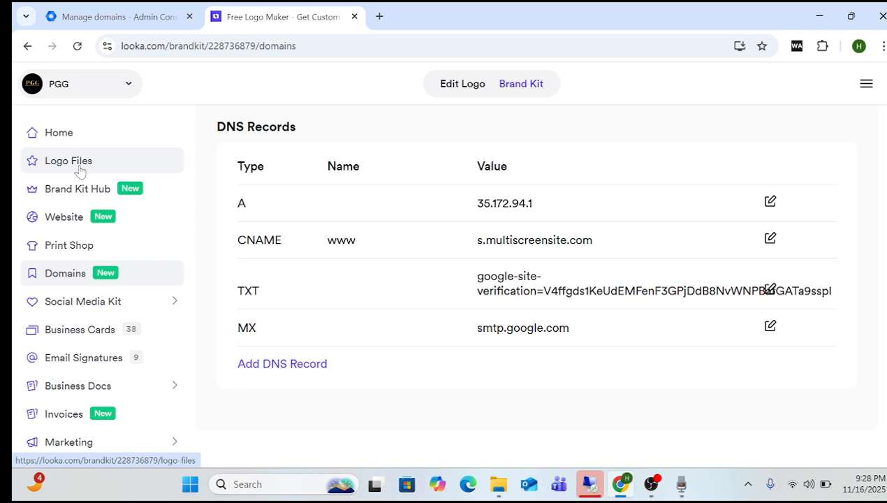
pyautogui.click(75, 218)
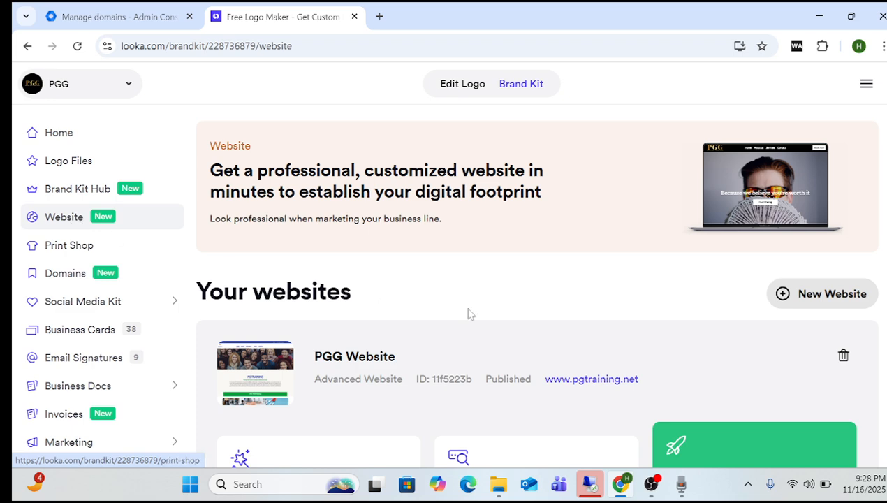
pyautogui.click(584, 380)
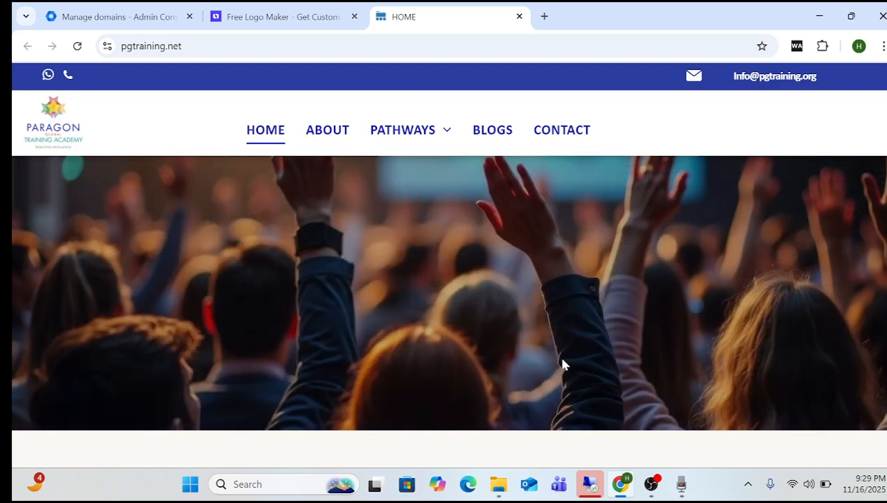
# Return to the Admin console and open Directory > Users.
pyautogui.click(282, 14)
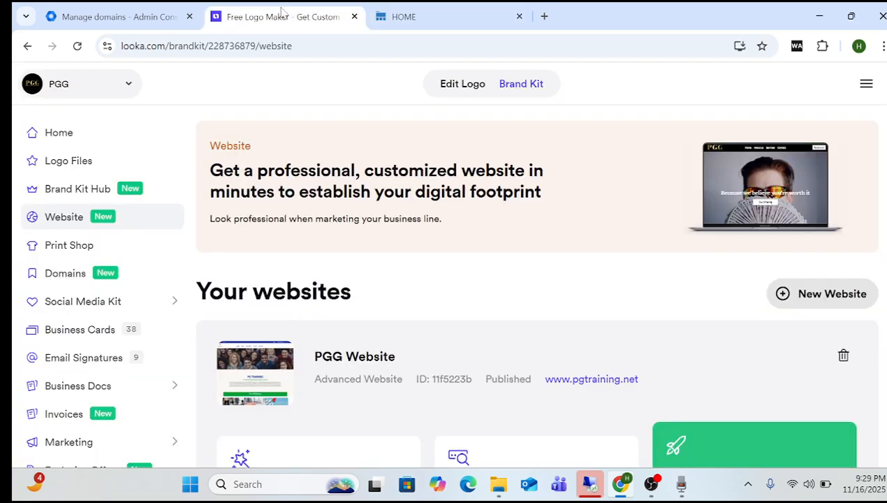
pyautogui.click(114, 15)
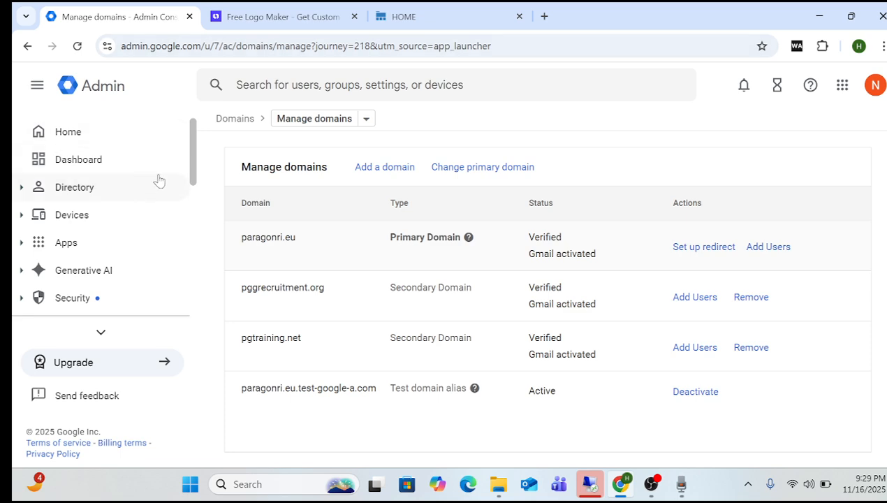
pyautogui.click(81, 193)
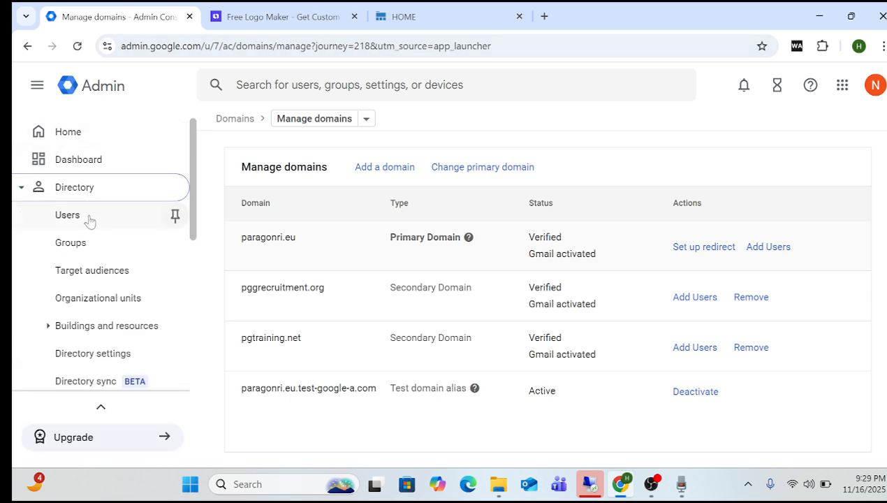
pyautogui.click(89, 220)
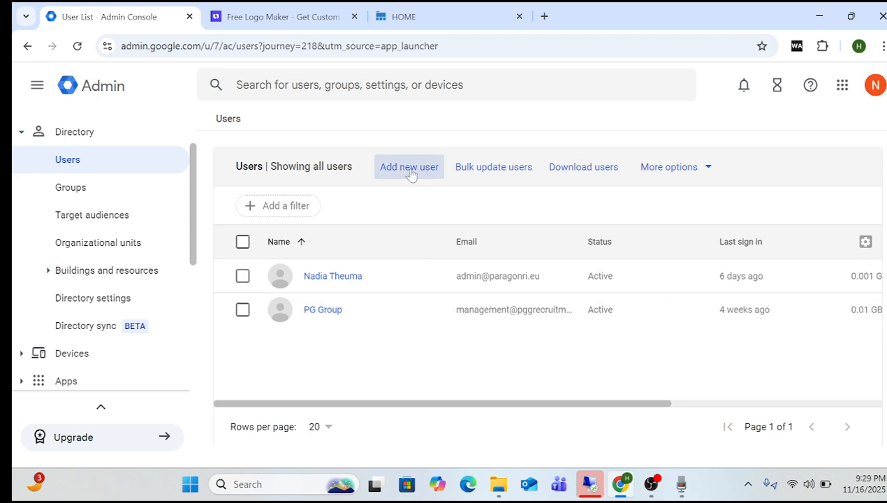
pyautogui.click(410, 174)
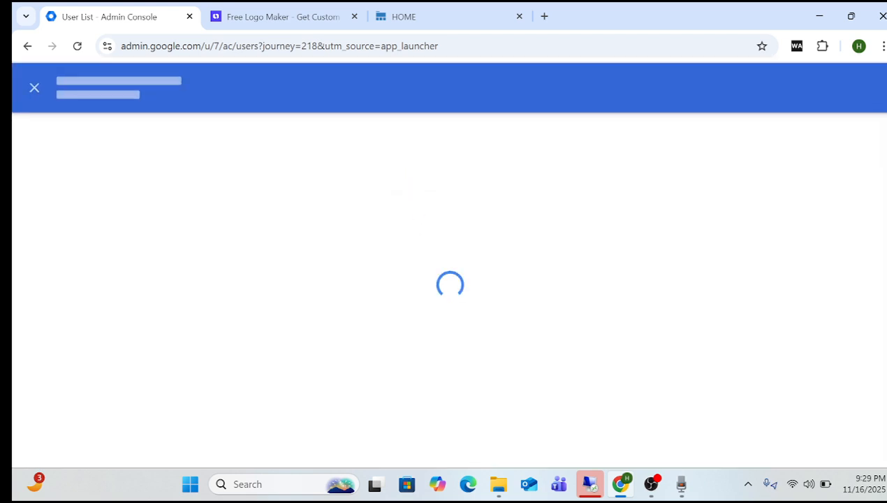
pyautogui.click(198, 202)
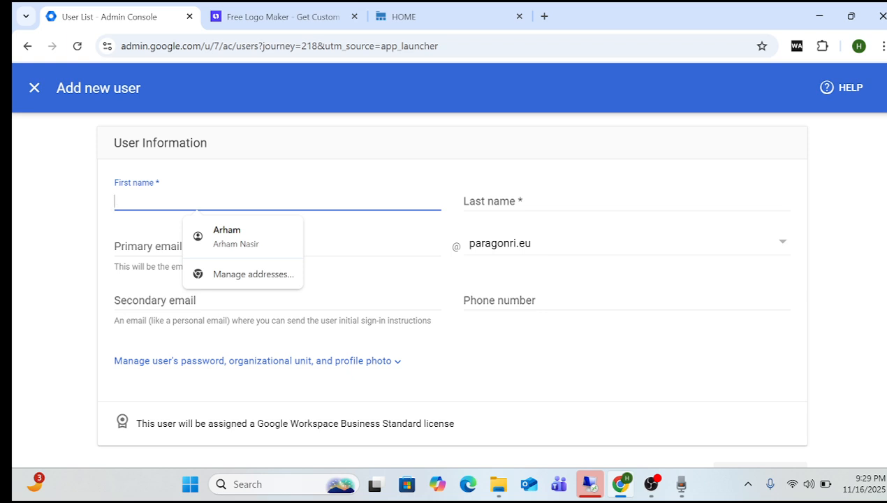
pyautogui.write('M')
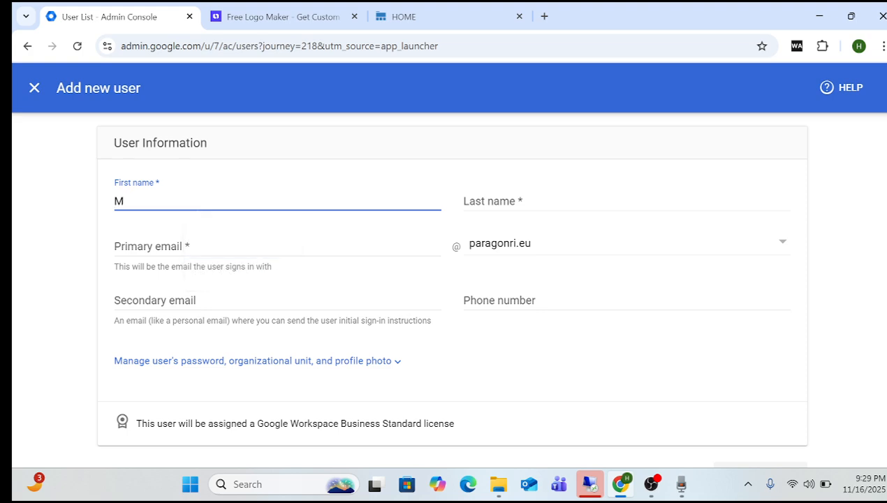
pyautogui.write('an')
pyautogui.press('BackSpace')
pyautogui.press('BackSpace')
pyautogui.press('BackSpace')
pyautogui.write('PG Training')
pyautogui.click(268, 271)
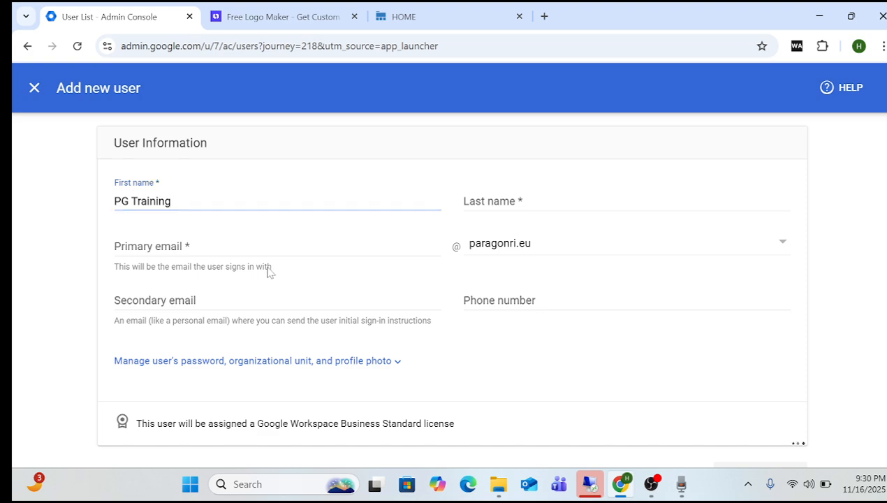
pyautogui.click(217, 246)
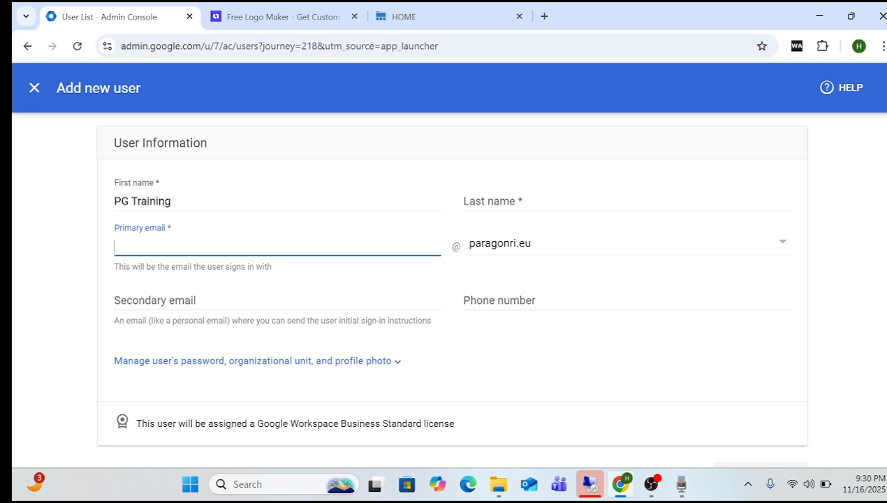
pyautogui.write('l')
pyautogui.press('BackSpace')
pyautogui.click(491, 249)
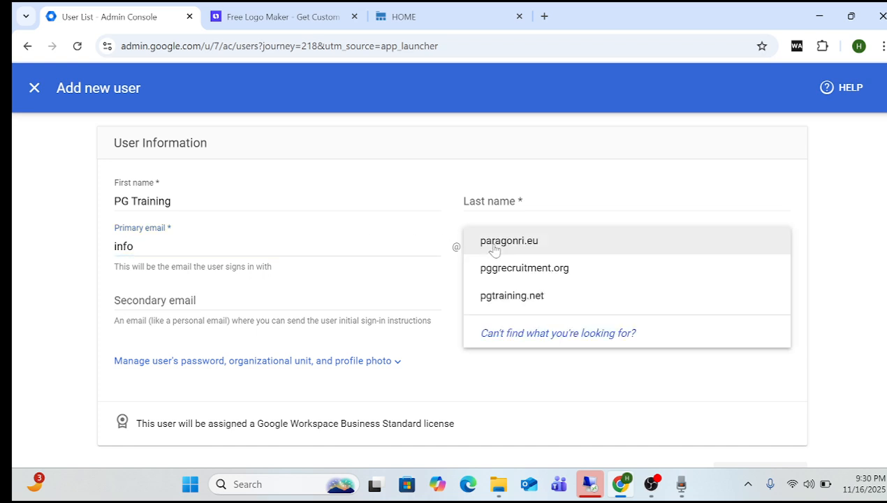
pyautogui.click(505, 296)
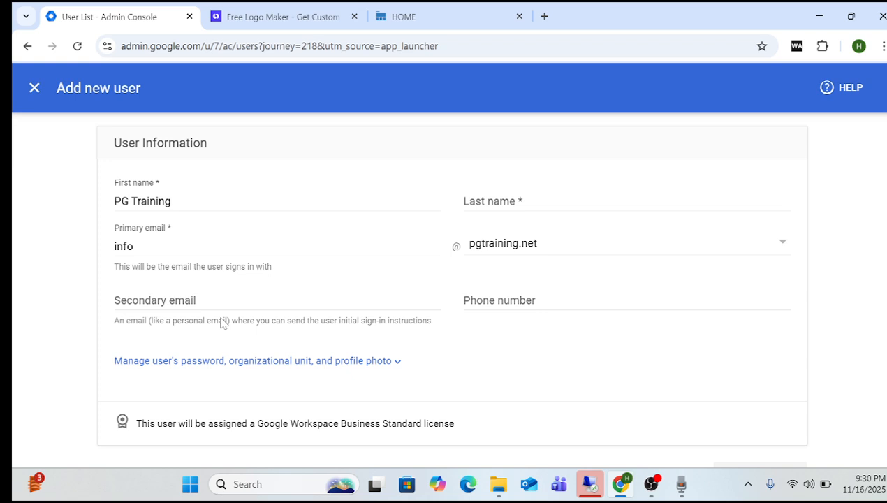
pyautogui.scroll(-1, 446, 265)
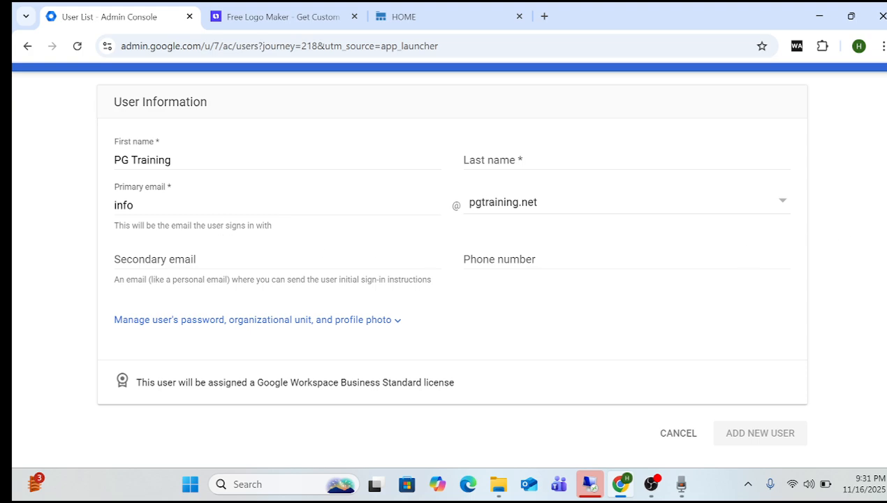
# Change the name to first name PG and last name Training.
pyautogui.click(244, 206)
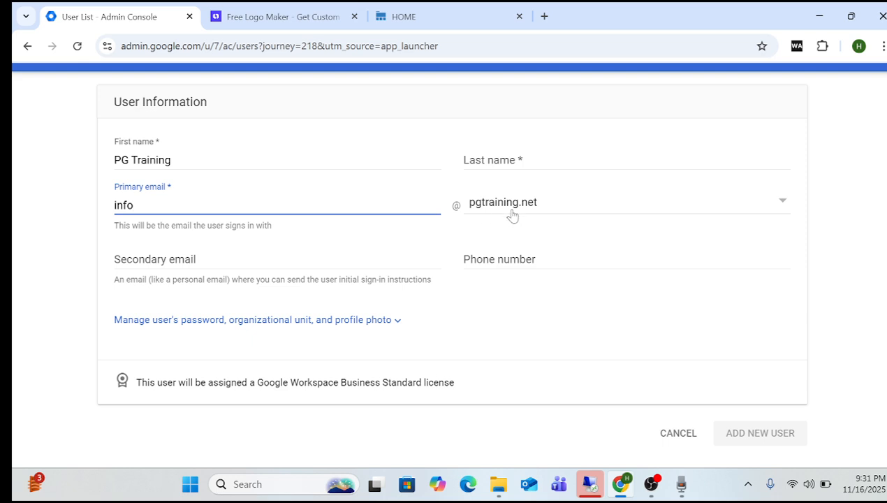
pyautogui.hotkey('shift', 'Tab')
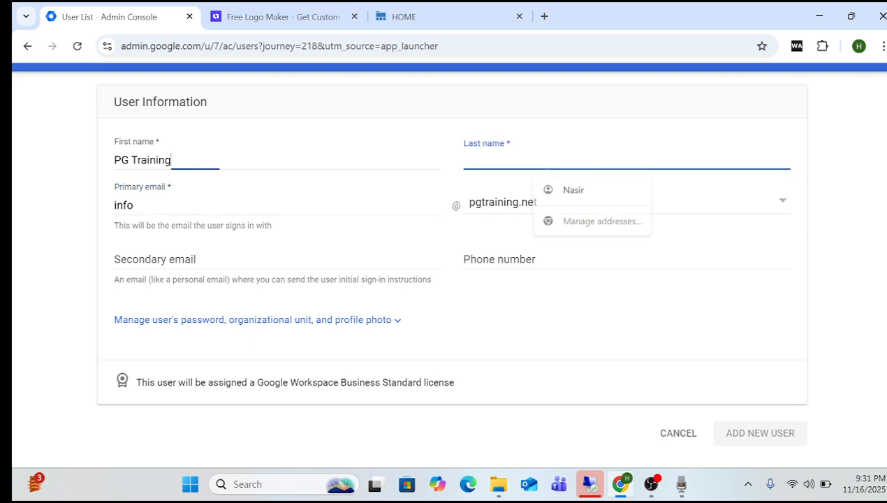
pyautogui.press('BackSpace')
pyautogui.press('BackSpace')
pyautogui.press('BackSpace')
pyautogui.press('BackSpace')
pyautogui.press('BackSpace')
pyautogui.press('BackSpace')
pyautogui.press('BackSpace')
pyautogui.press('BackSpace')
pyautogui.press('BackSpace')
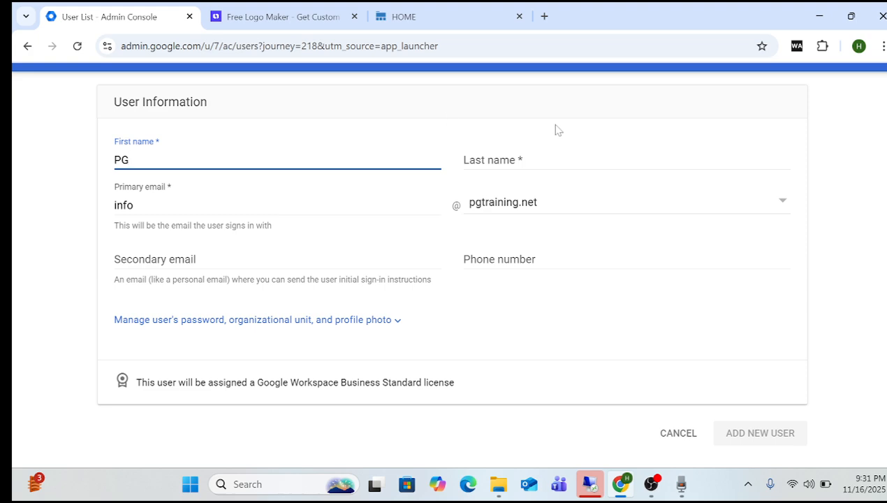
pyautogui.press('Tab')
pyautogui.write('Tr')
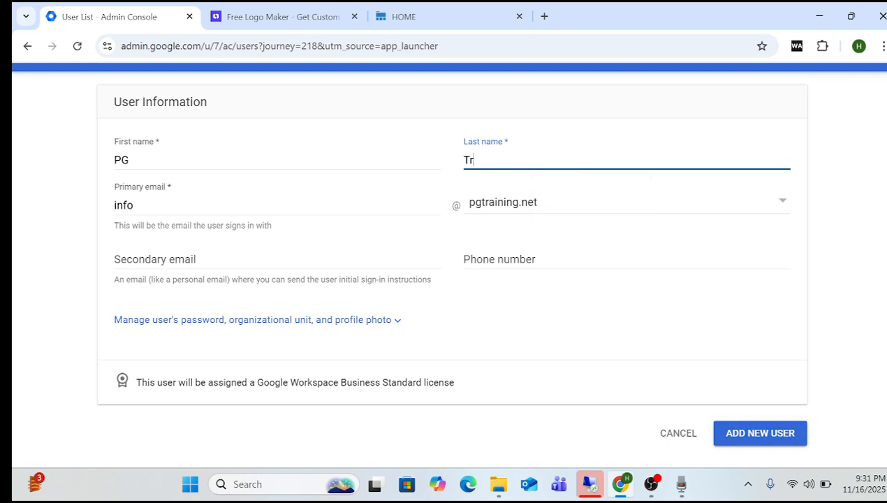
pyautogui.write('aining')
pyautogui.click(86, 287)
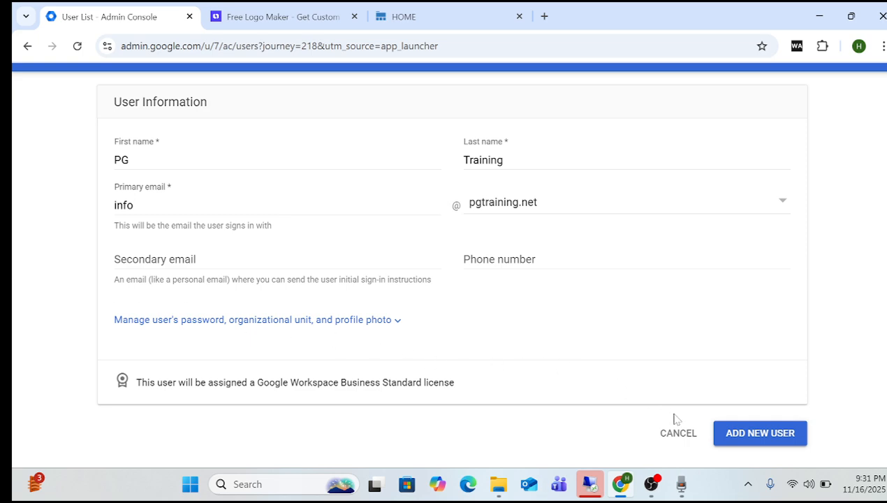
# Add the PG Training user, dismiss the confirmation and password prompts, and reload the users list.
pyautogui.click(769, 443)
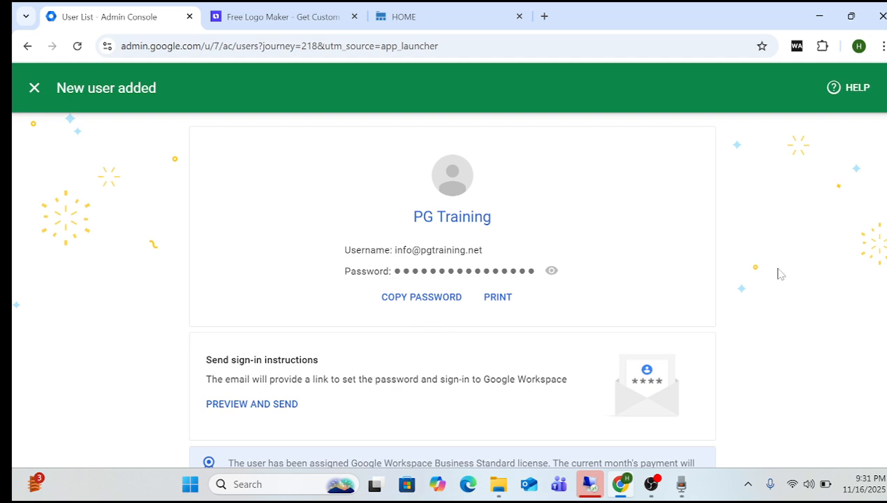
pyautogui.scroll(-1, 453, 290)
pyautogui.scroll(-1, 452, 290)
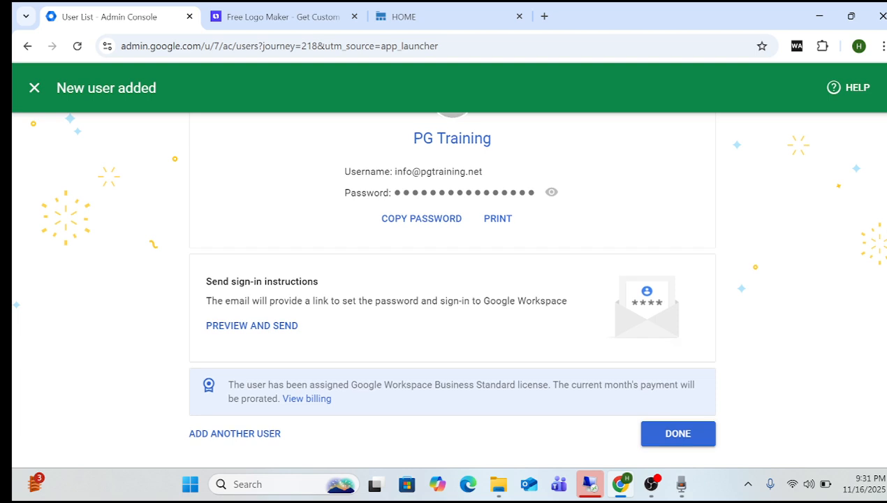
pyautogui.click(691, 438)
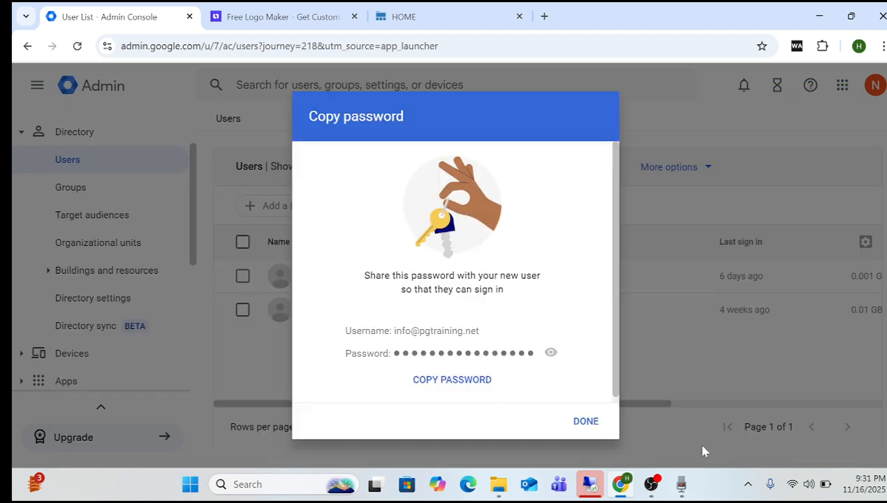
pyautogui.click(600, 428)
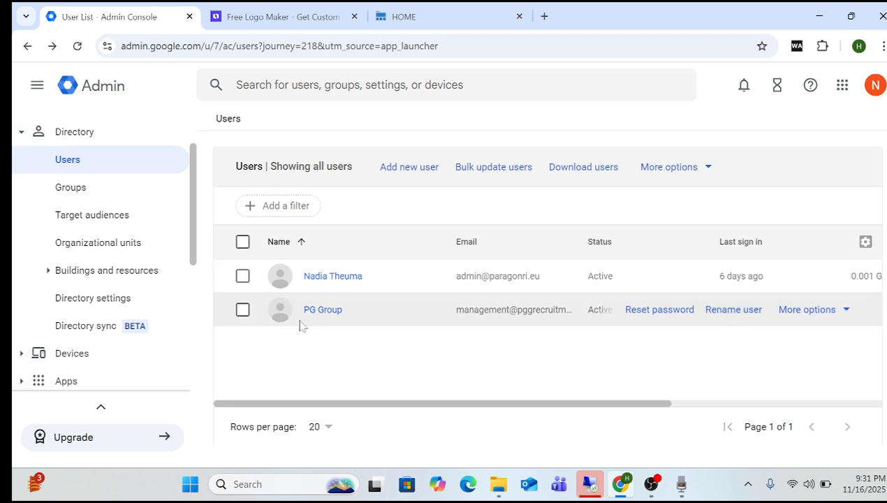
pyautogui.click(75, 47)
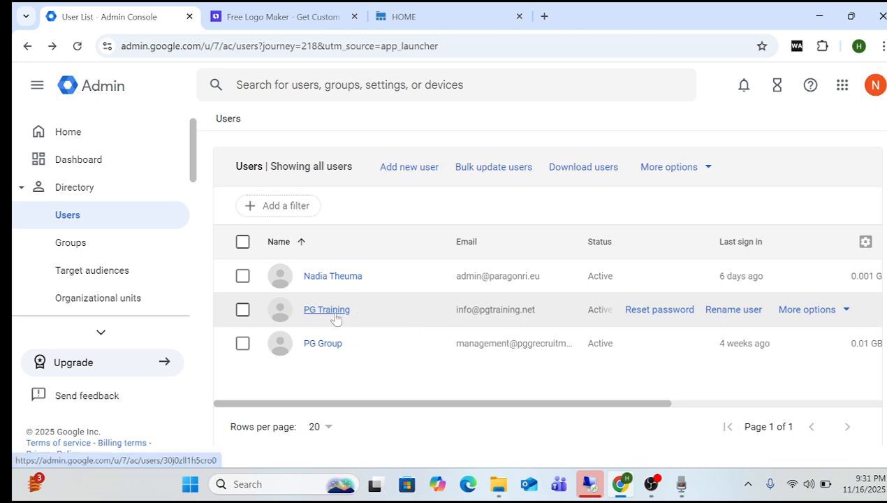
# Start a manual password reset for PG Training without requiring a change at sign-in.
pyautogui.click(337, 315)
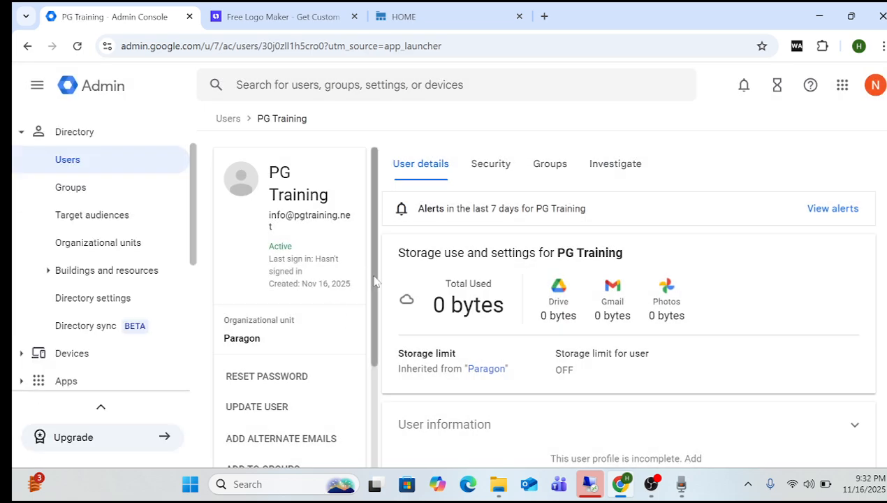
pyautogui.moveTo(375, 281); pyautogui.dragTo(377, 334)
pyautogui.click(283, 315)
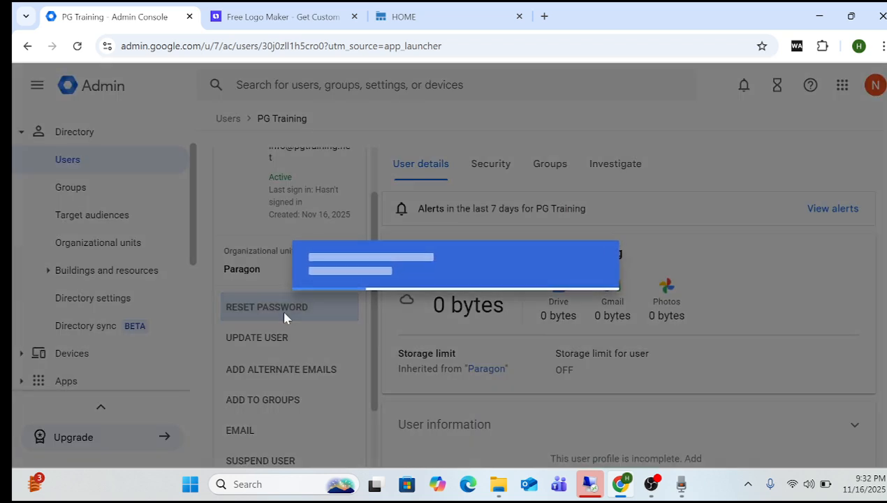
pyautogui.click(358, 290)
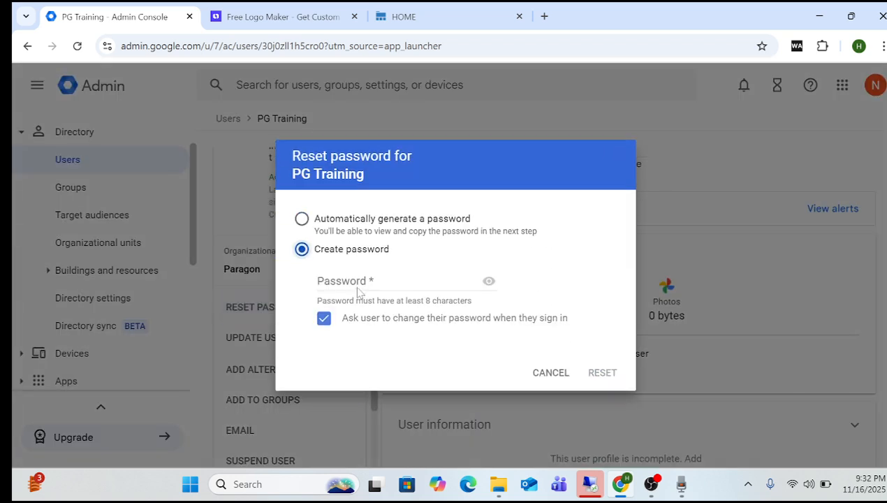
pyautogui.click(358, 288)
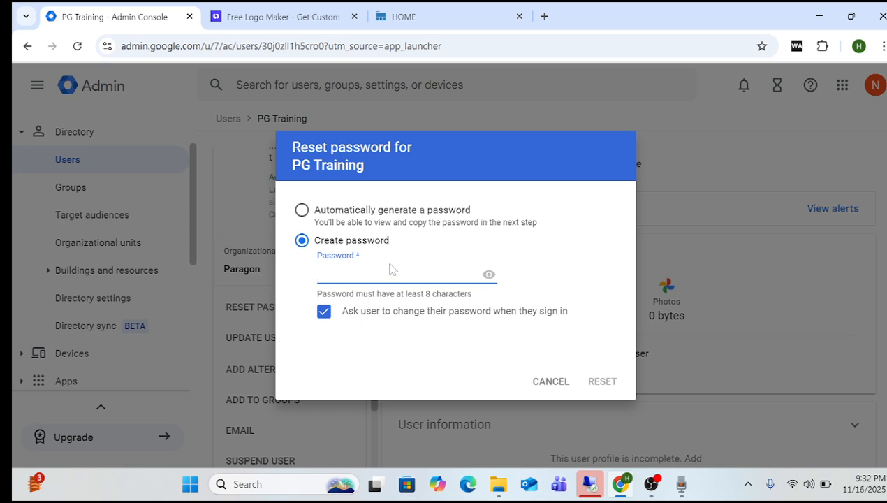
pyautogui.click(325, 314)
pyautogui.click(377, 274)
# Enter the new password, apply the reset, and close the confirmation.
pyautogui.write('•••••')
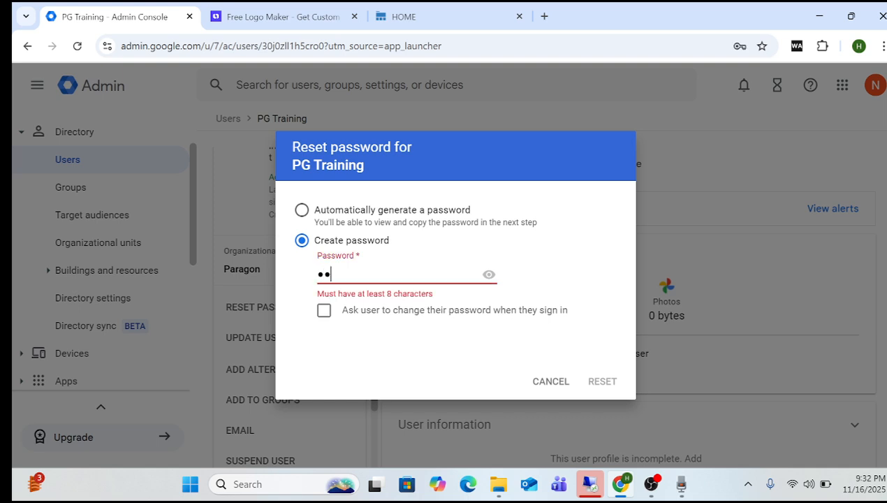
pyautogui.press('BackSpace')
pyautogui.press('BackSpace')
pyautogui.press('BackSpace')
pyautogui.press('BackSpace')
pyautogui.press('BackSpace')
pyautogui.write('••••••••••')
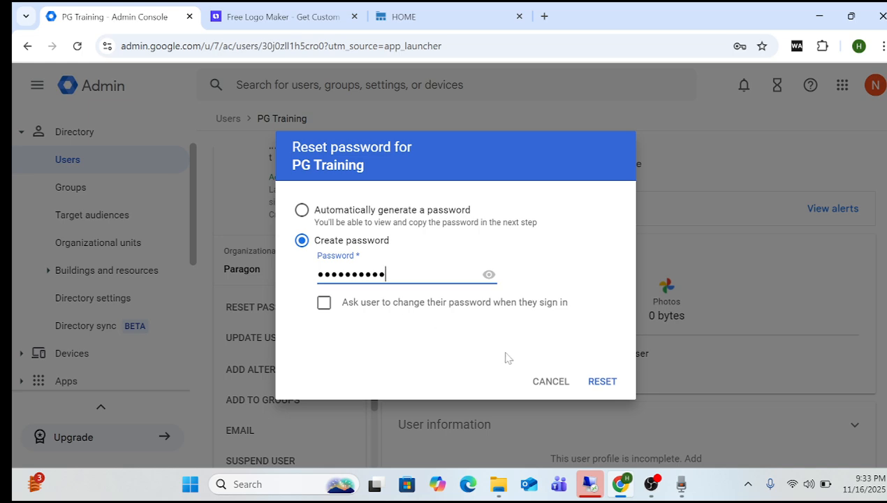
pyautogui.click(600, 381)
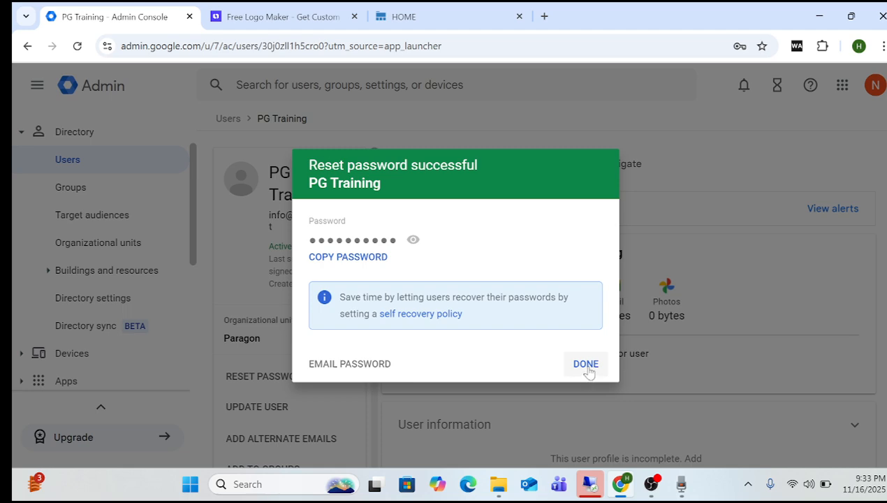
pyautogui.click(586, 365)
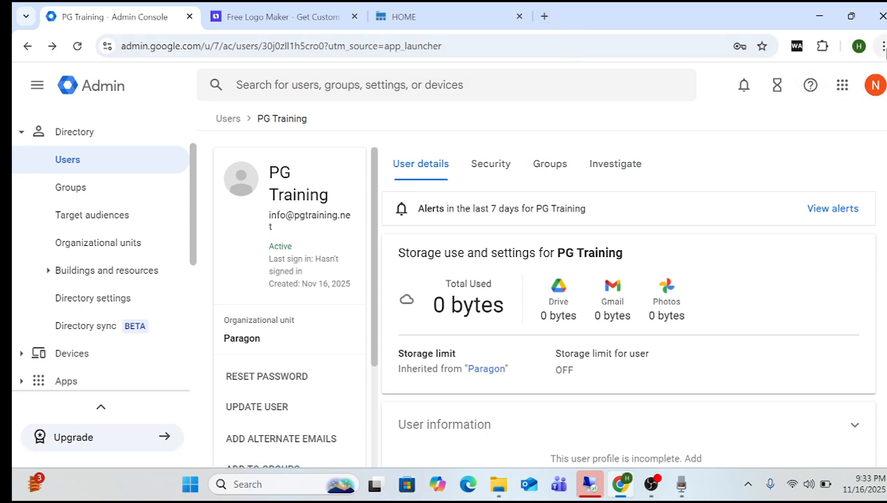
pyautogui.click(883, 46)
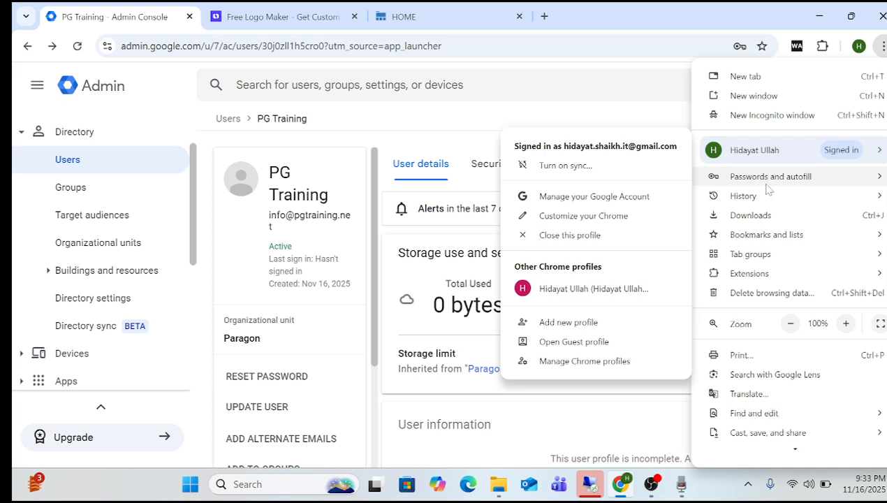
pyautogui.click(788, 120)
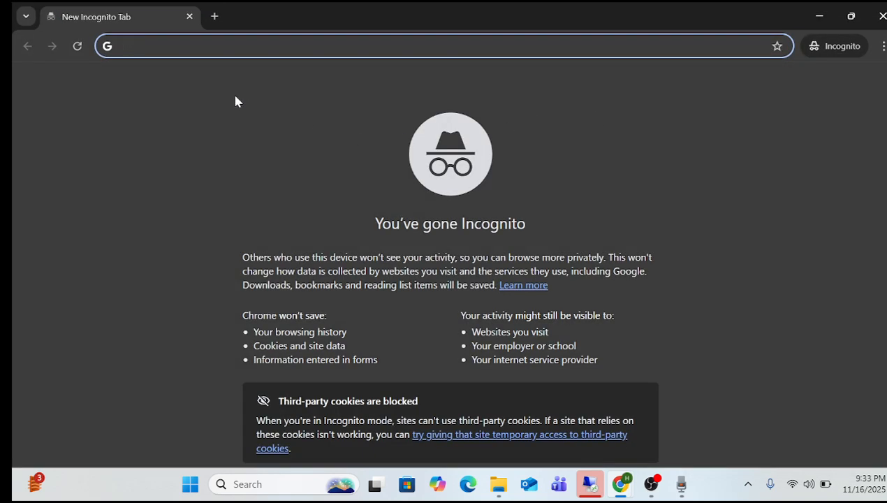
pyautogui.write('gogle')
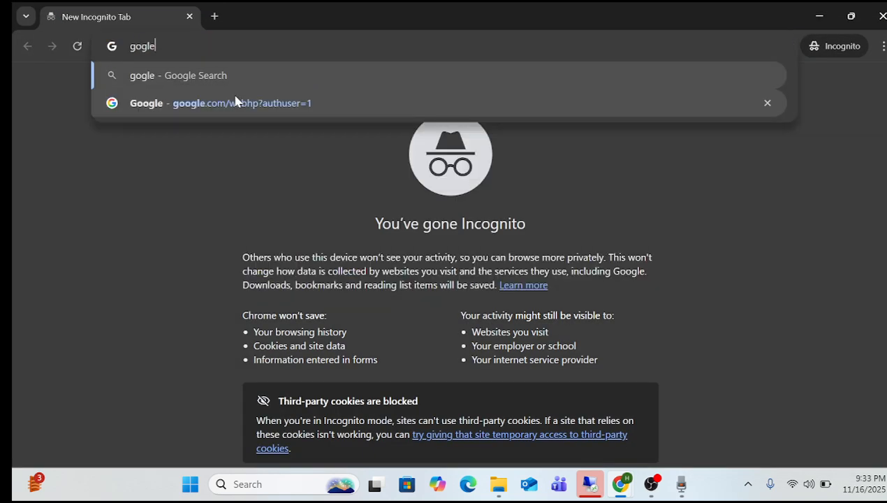
pyautogui.press('BackSpace')
pyautogui.press('BackSpace')
pyautogui.press('BackSpace')
pyautogui.press('BackSpace')
pyautogui.press('BackSpace')
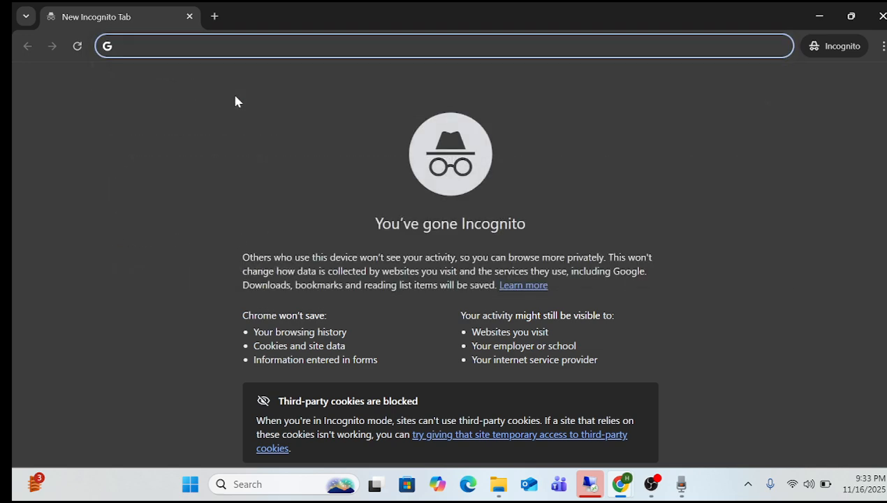
pyautogui.write('gmail s')
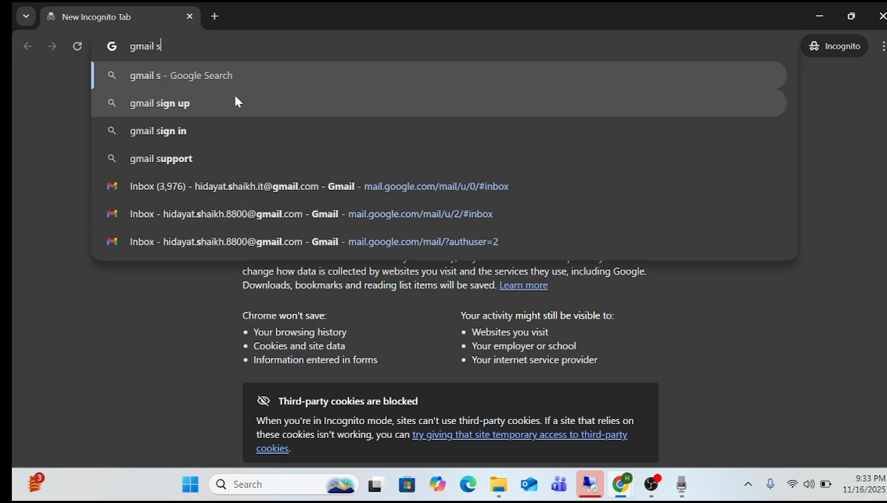
pyautogui.write('ign')
pyautogui.press('Return')
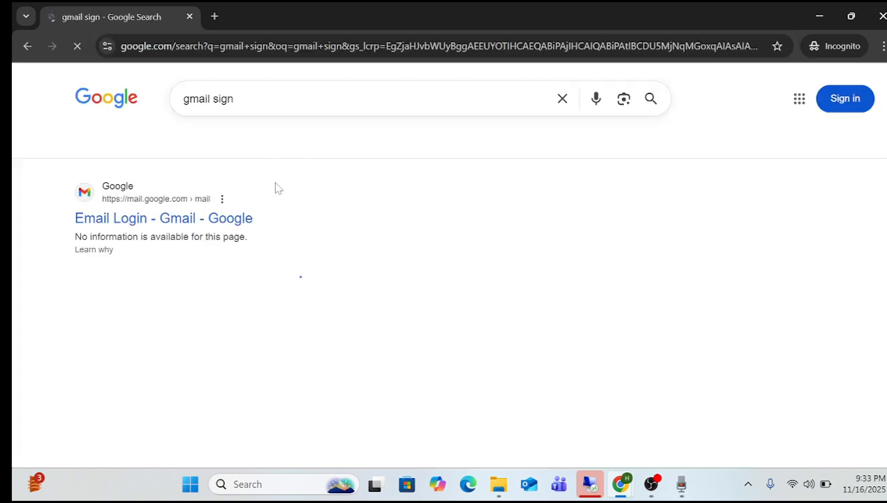
pyautogui.click(208, 220)
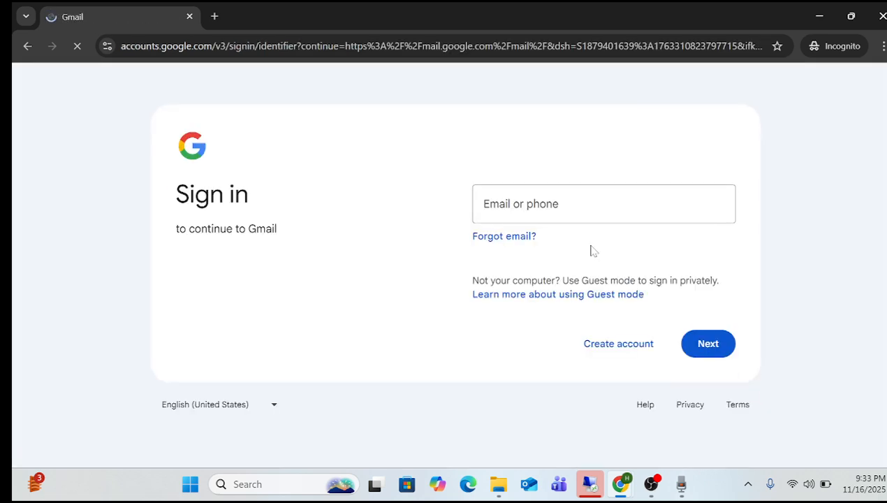
pyautogui.click(543, 202)
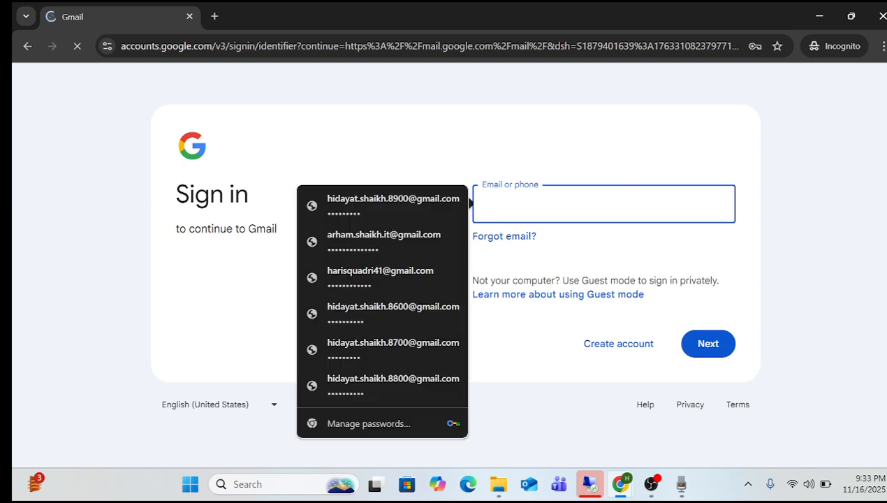
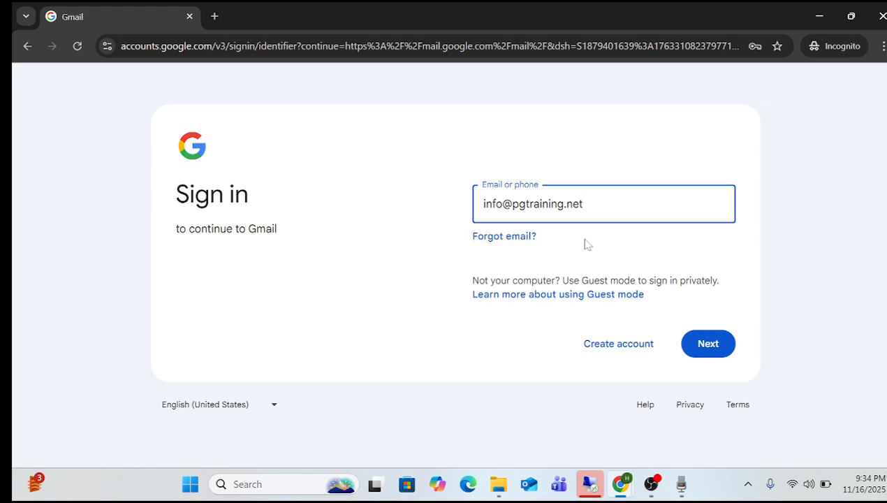
pyautogui.click(717, 353)
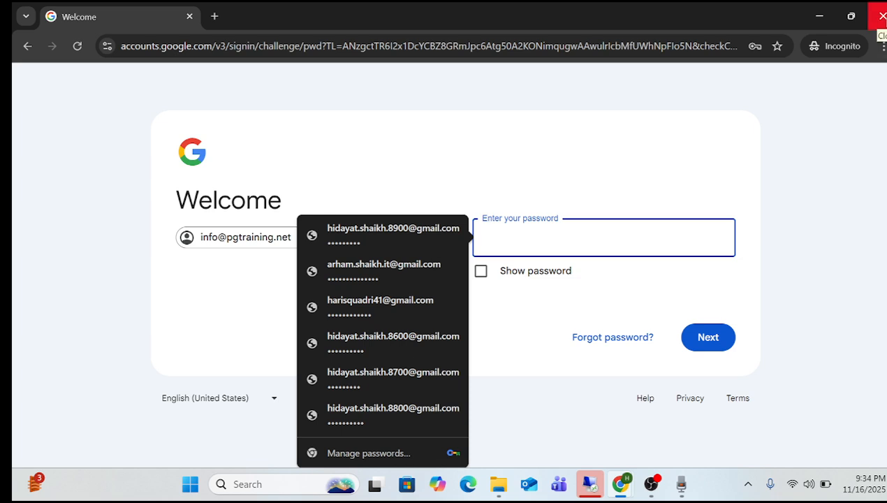
pyautogui.click(882, 15)
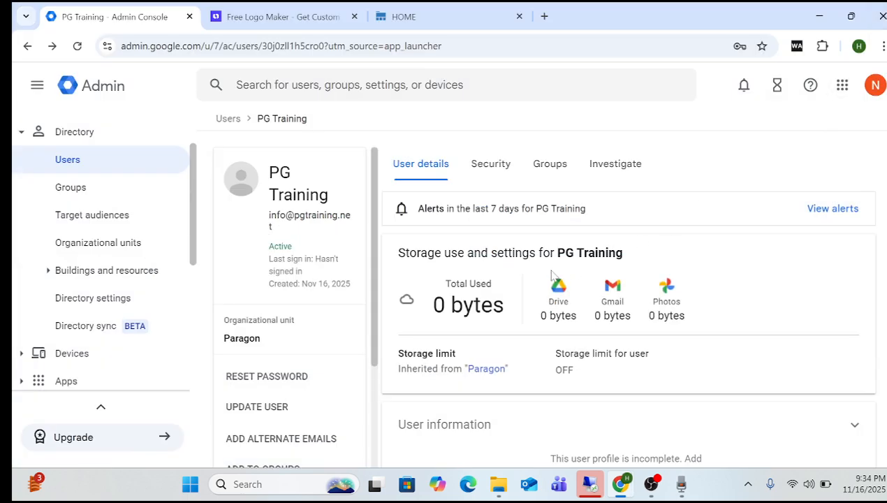